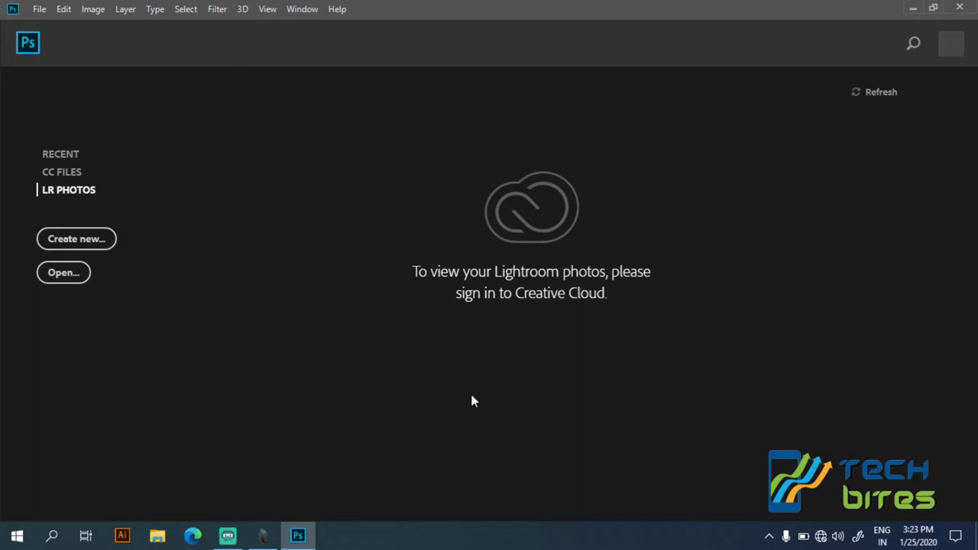
Create a new white document 3000 by 2000 pixels (Untitled-2)
{"action": "left_click", "coordinate": [38, 8]}
{"action": "left_click", "coordinate": [61, 29]}
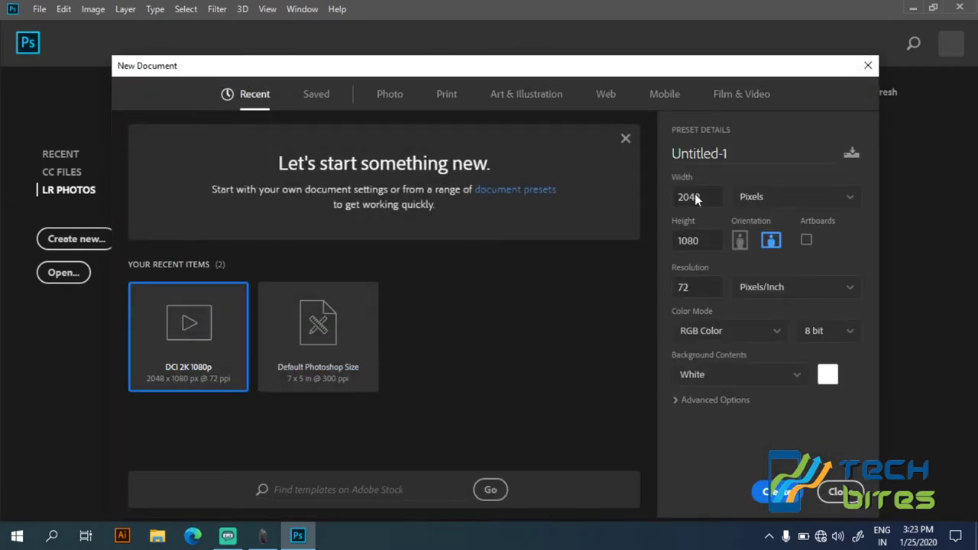
{"action": "double_click", "coordinate": [705, 196]}
{"action": "type", "text": "3000"}
{"action": "key", "text": "Tab"}
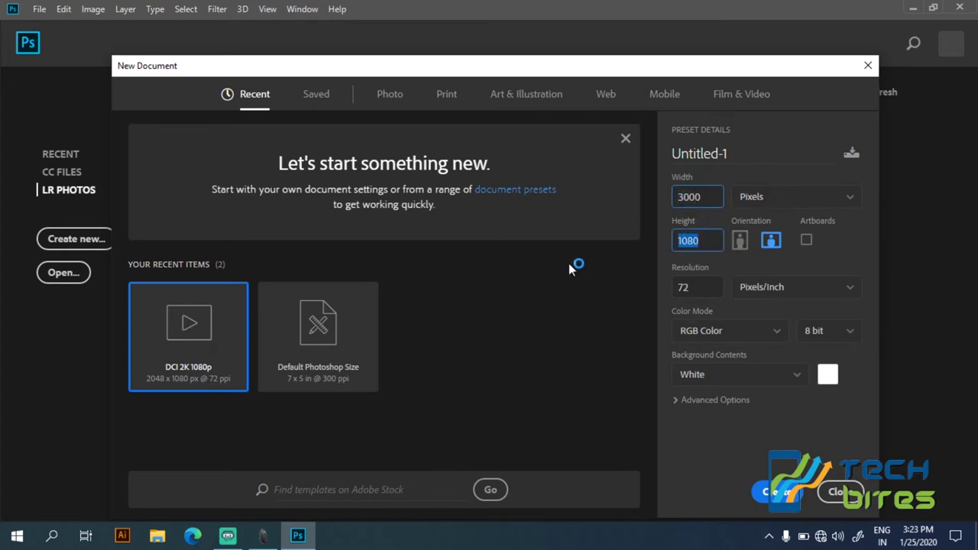
{"action": "type", "text": "2000"}
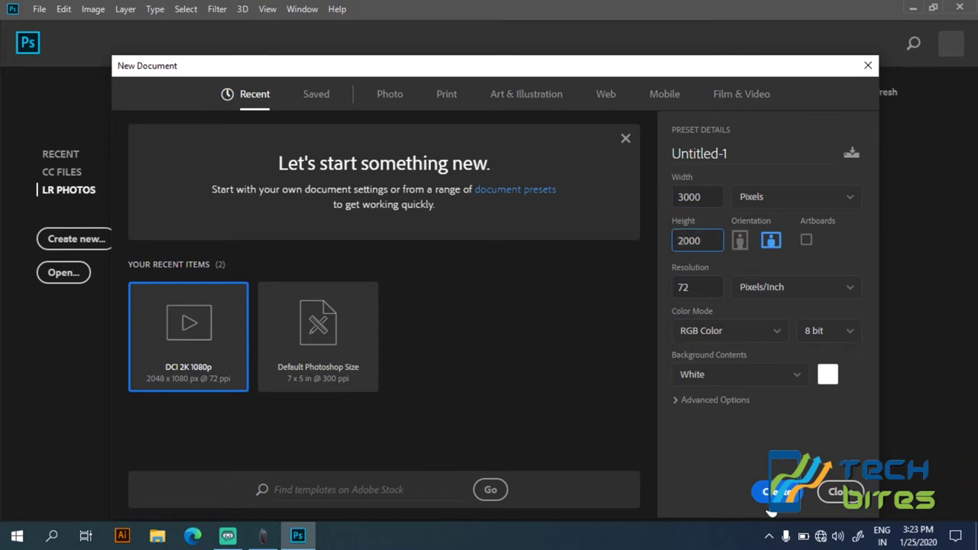
{"action": "left_click", "coordinate": [779, 492]}
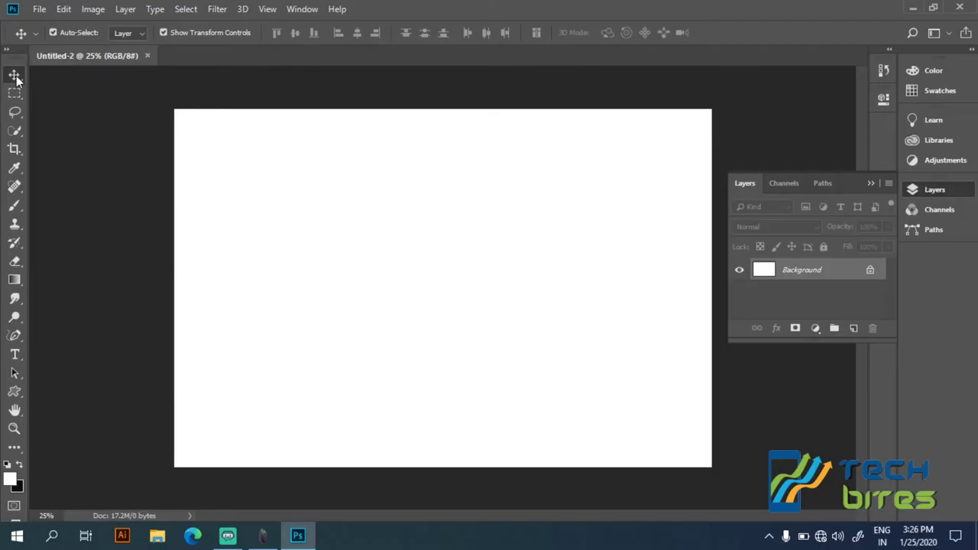
Select the Brush tool and set the foreground colour to near-black
{"action": "left_click", "coordinate": [15, 204]}
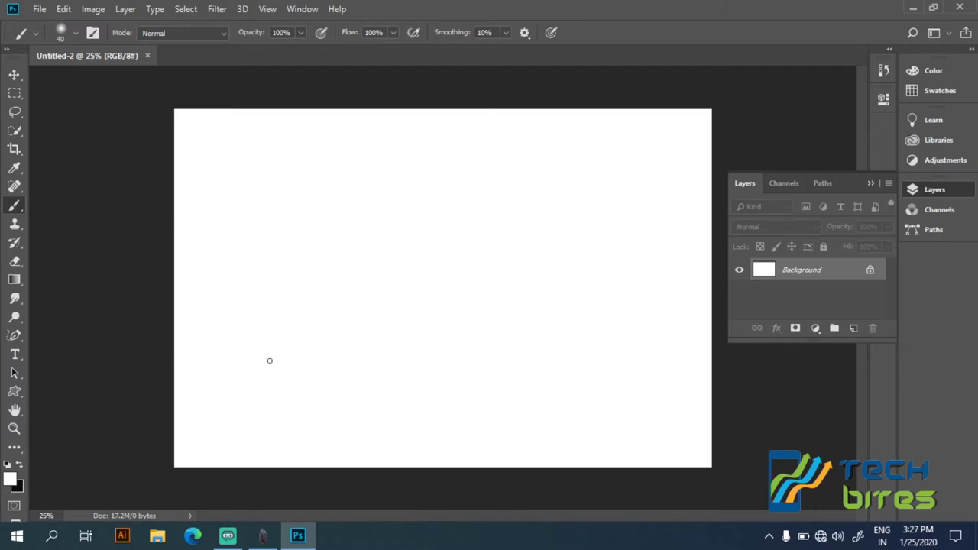
{"action": "left_click_drag", "start_coordinate": [283, 400], "coordinate": [251, 367]}
{"action": "left_click", "coordinate": [11, 480]}
{"action": "left_click", "coordinate": [165, 262]}
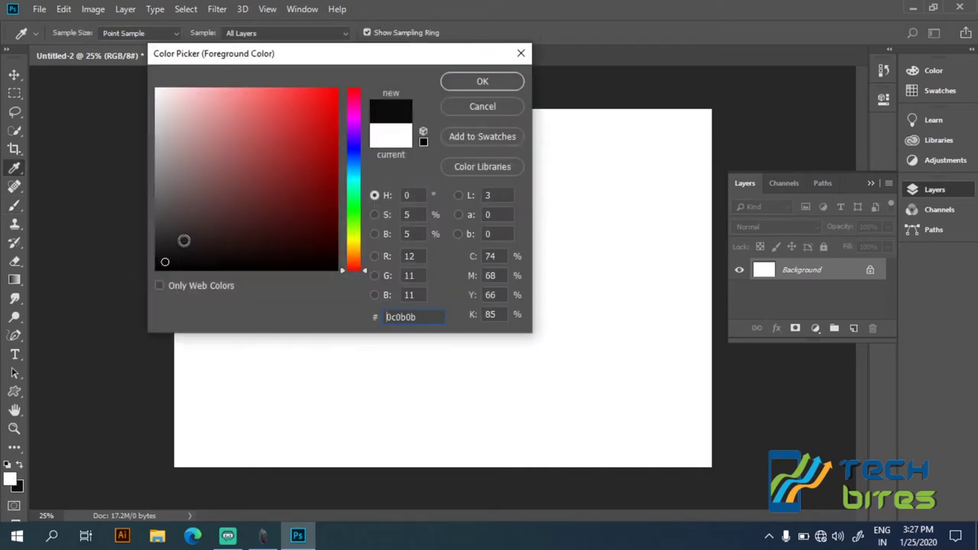
{"action": "left_click", "coordinate": [474, 81]}
{"action": "key", "text": "b"}
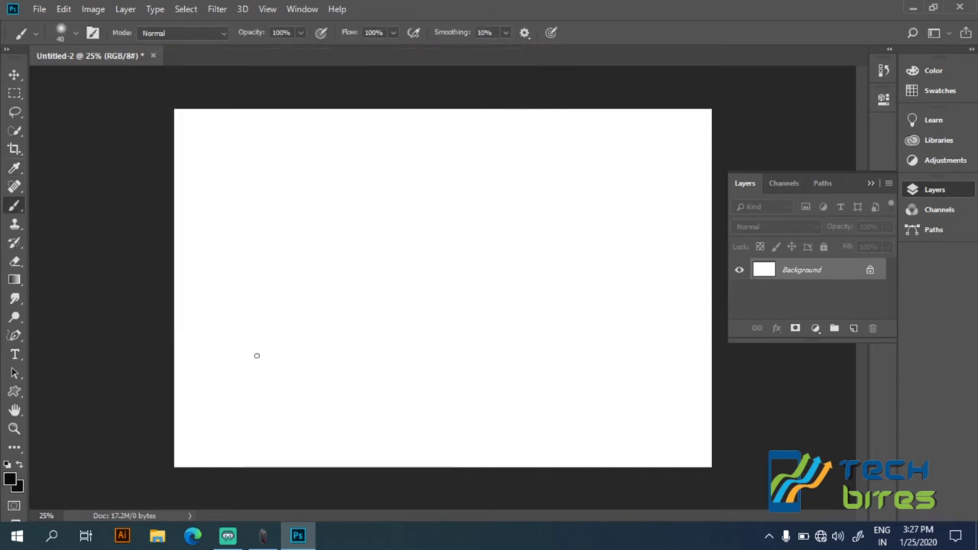
Draw the signature in the lower-left of the canvas, undoing the stray extra stroke
{"action": "left_click_drag", "start_coordinate": [259, 343], "coordinate": [268, 375]}
{"action": "left_click_drag", "start_coordinate": [198, 369], "coordinate": [288, 308]}
{"action": "left_click_drag", "start_coordinate": [259, 340], "coordinate": [240, 408]}
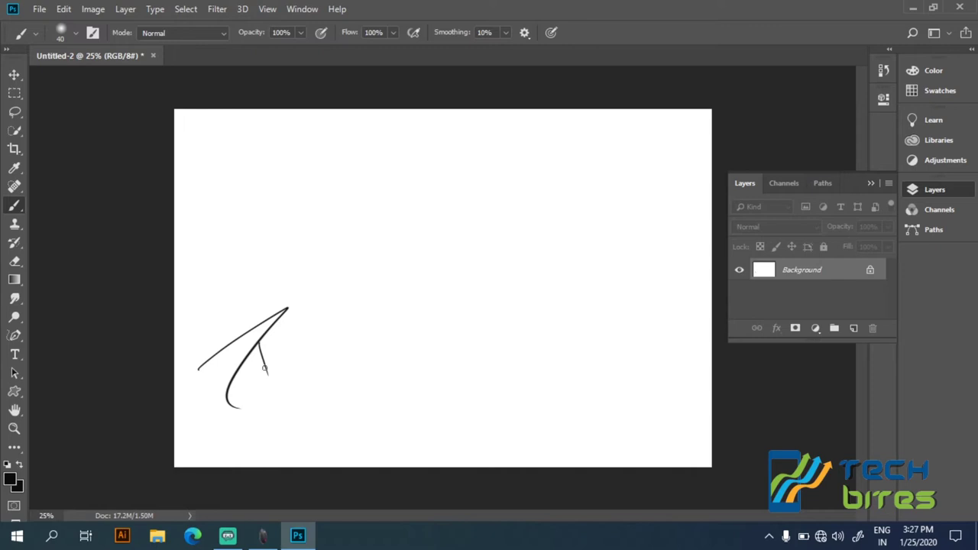
{"action": "left_click_drag", "start_coordinate": [258, 342], "coordinate": [278, 368]}
{"action": "mouse_move", "coordinate": [261, 307]}
{"action": "left_mouse_down"}
{"action": "mouse_move", "coordinate": [276, 364]}
{"action": "mouse_move", "coordinate": [292, 346]}
{"action": "left_mouse_up"}
{"action": "left_click_drag", "start_coordinate": [297, 310], "coordinate": [299, 343]}
{"action": "mouse_move", "coordinate": [307, 299]}
{"action": "left_mouse_down"}
{"action": "mouse_move", "coordinate": [314, 344]}
{"action": "mouse_move", "coordinate": [337, 306]}
{"action": "mouse_move", "coordinate": [366, 359]}
{"action": "mouse_move", "coordinate": [425, 264]}
{"action": "left_mouse_up"}
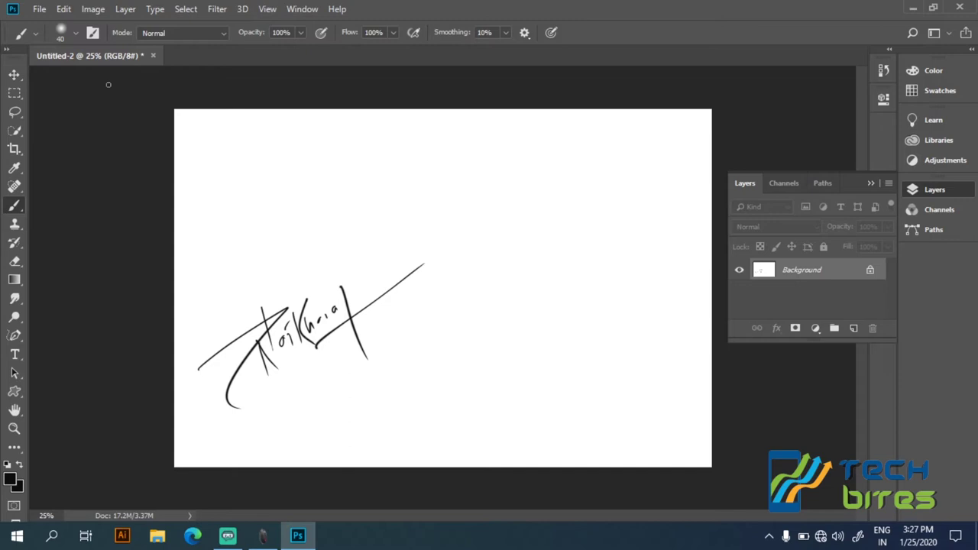
{"action": "left_click_drag", "start_coordinate": [244, 253], "coordinate": [231, 271]}
{"action": "key", "text": "ctrl+z"}
Type a repeating 'Sample Text |' strip across the canvas and hide the signature layer (Layer 0)
{"action": "left_click", "coordinate": [15, 356]}
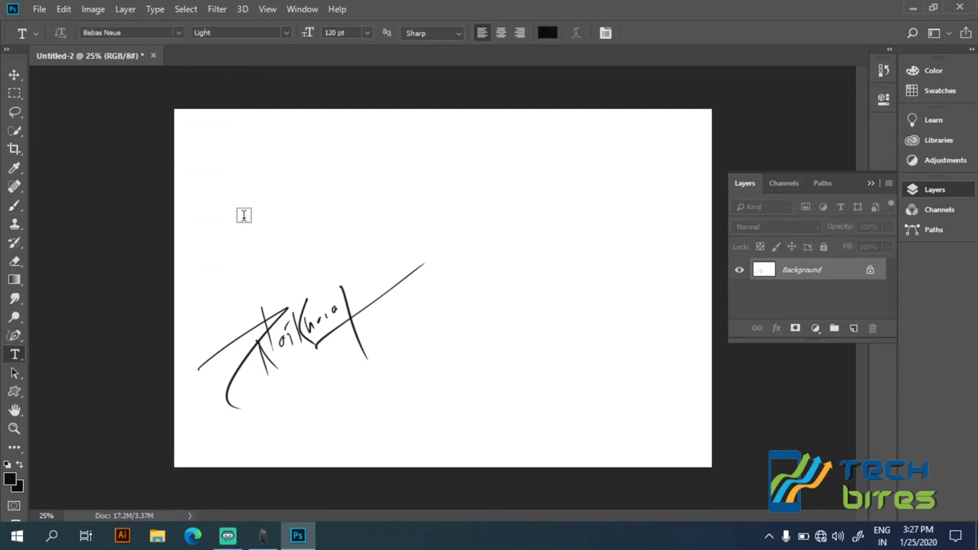
{"action": "left_click", "coordinate": [194, 223]}
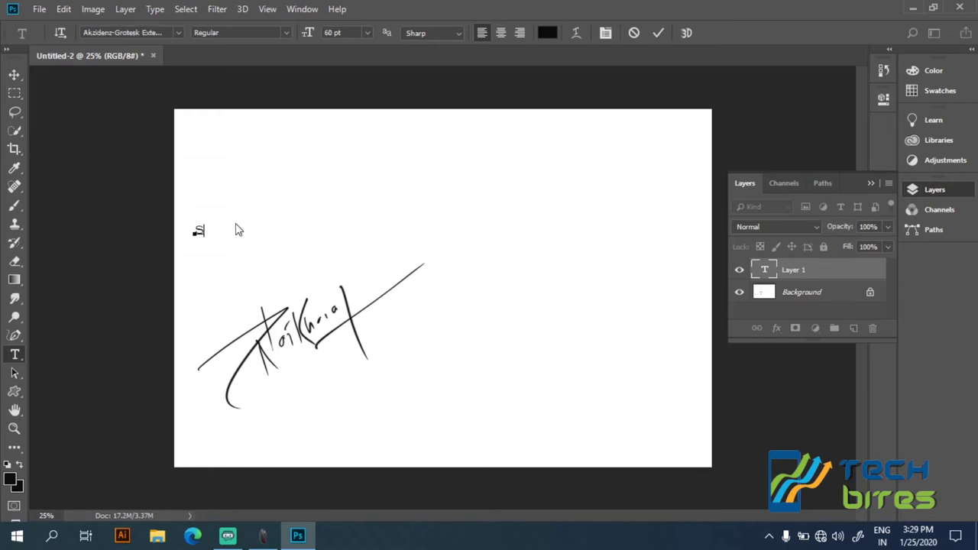
{"action": "type", "text": "ample Te"}
{"action": "type", "text": "xt"}
{"action": "type", "text": "&c"}
{"action": "type", "text": "&"}
{"action": "key", "text": "BackSpace"}
{"action": "key", "text": "BackSpace"}
{"action": "key", "text": "BackSpace"}
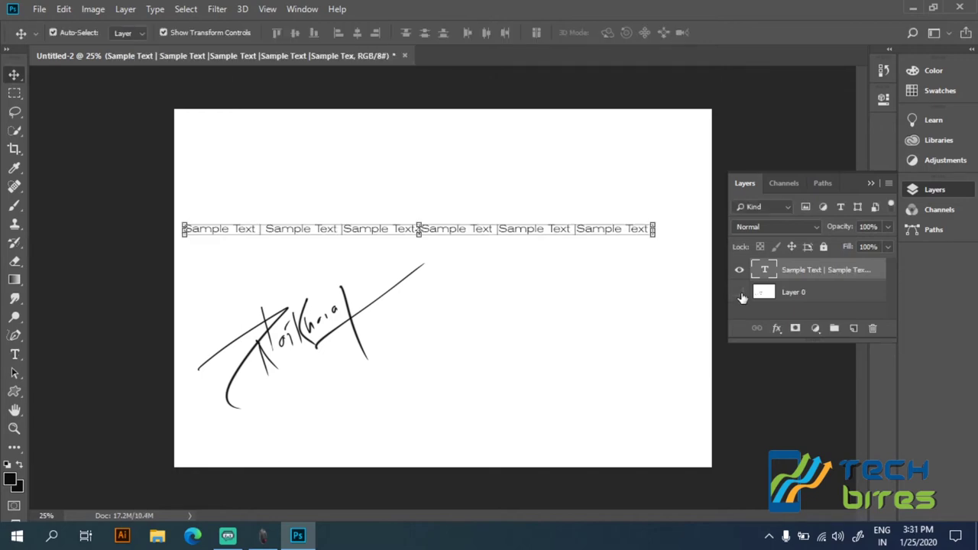
{"action": "left_click", "coordinate": [737, 294]}
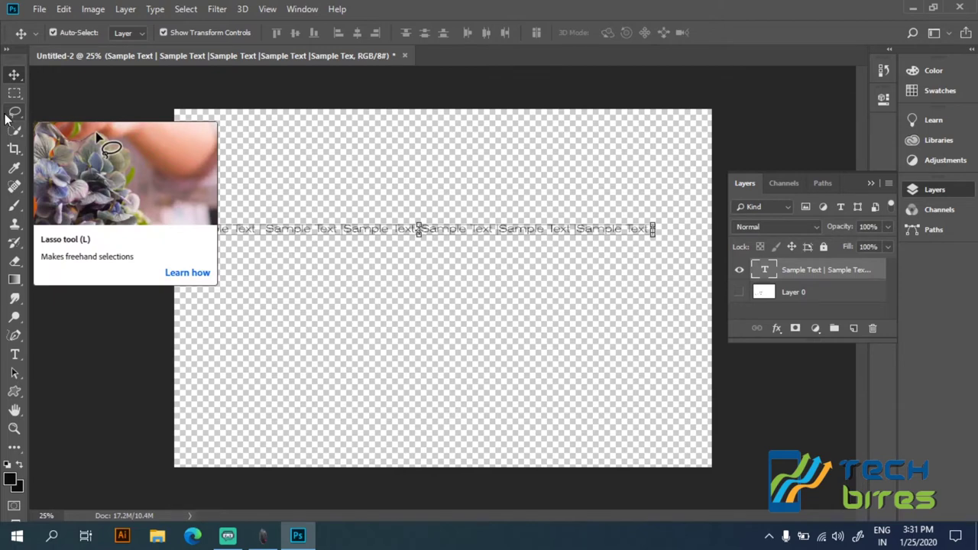
Save the transparent text strip as Untitled-2.png in technews, accepting the PNG options
{"action": "left_click", "coordinate": [40, 9]}
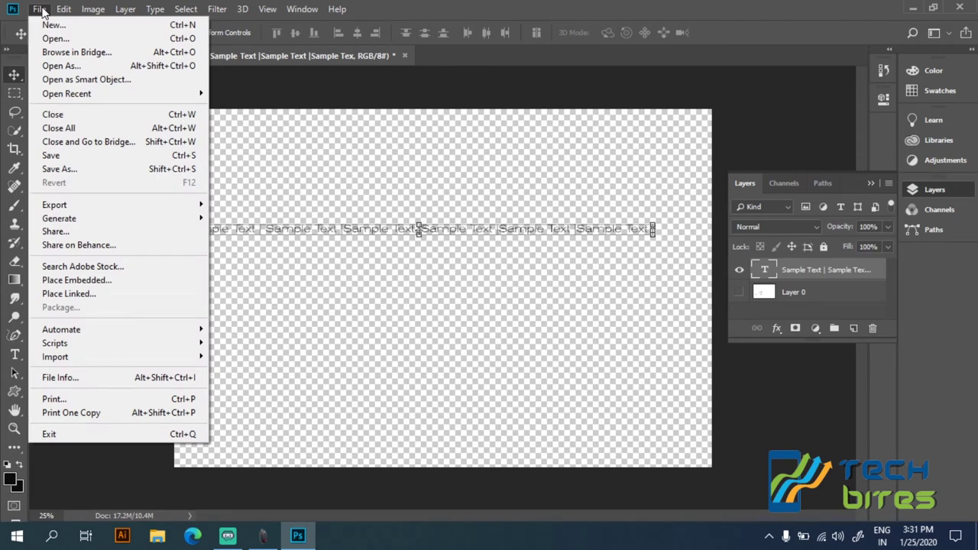
{"action": "left_click", "coordinate": [98, 157]}
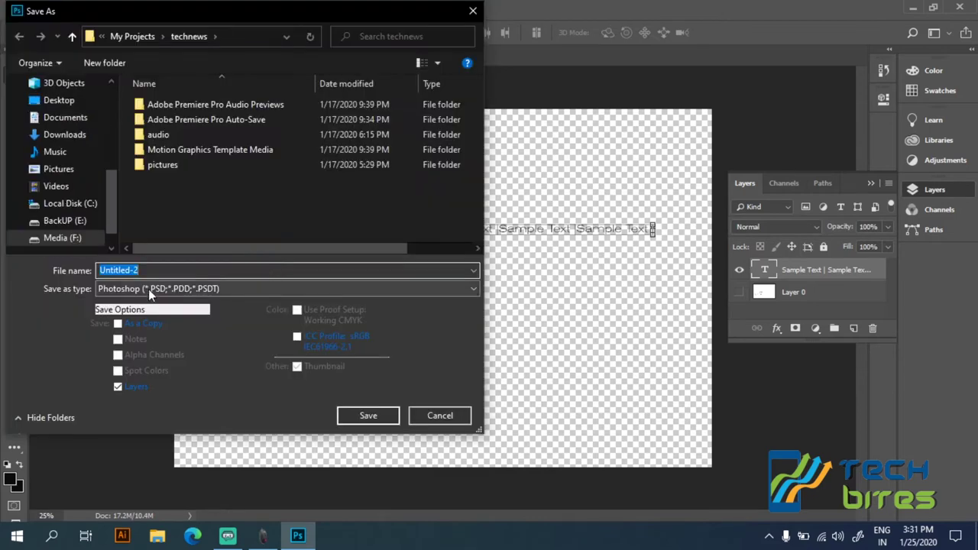
{"action": "left_click", "coordinate": [148, 289]}
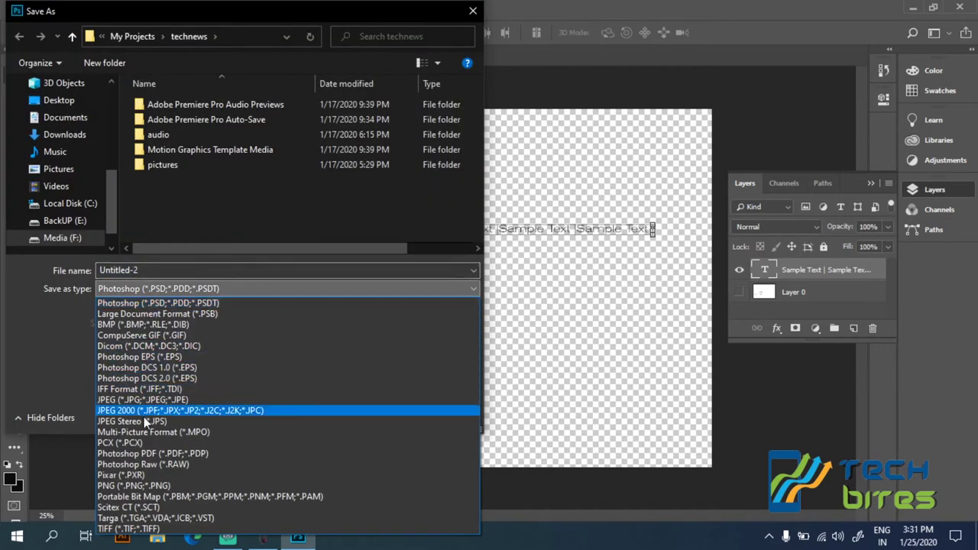
{"action": "left_click", "coordinate": [146, 487]}
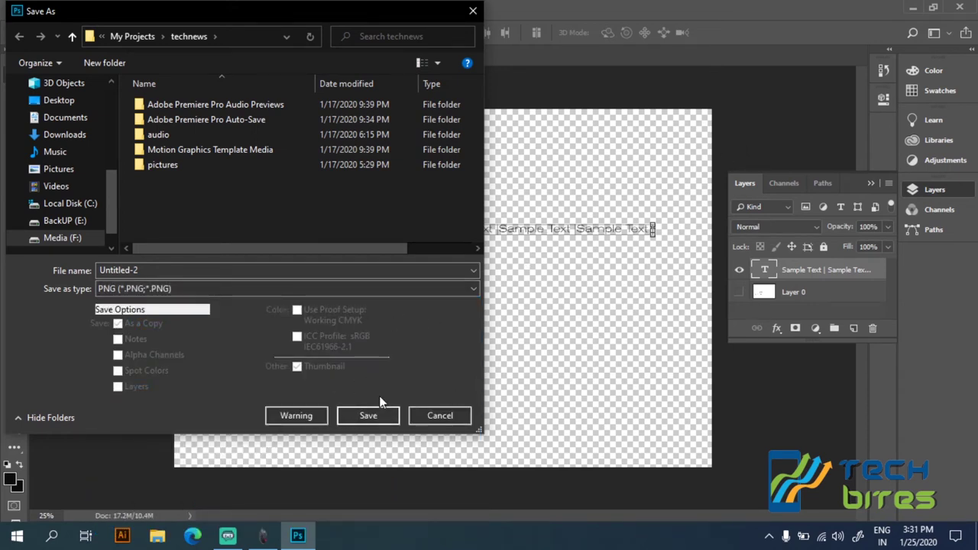
{"action": "left_click", "coordinate": [376, 420]}
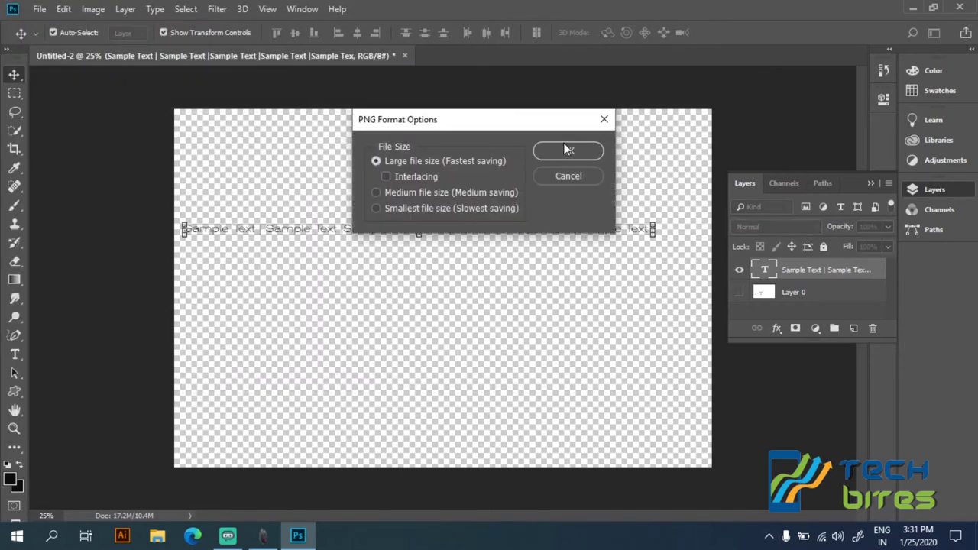
{"action": "left_click", "coordinate": [567, 150]}
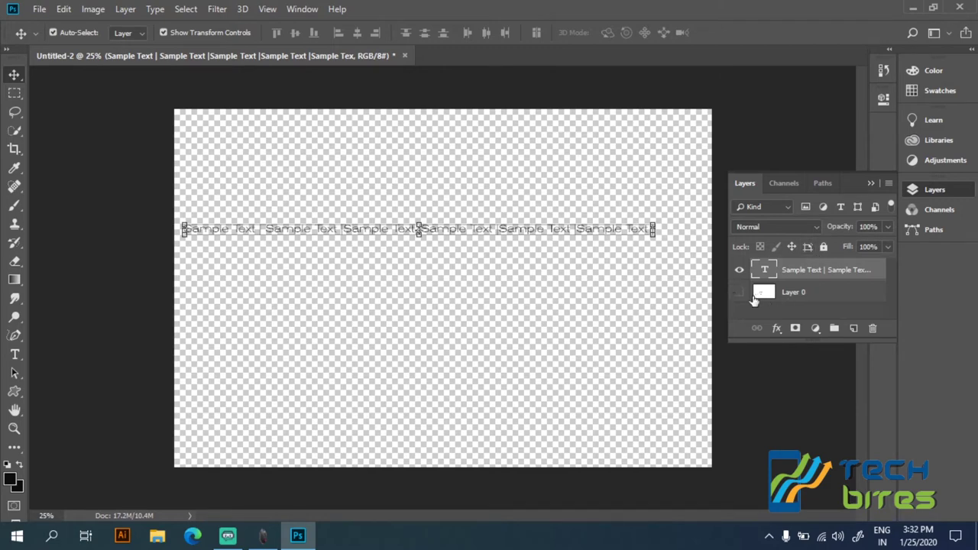
Hide the text strip and save the signature as watermark2.png instead of overwriting Untitled-2.png
{"action": "left_click", "coordinate": [739, 270]}
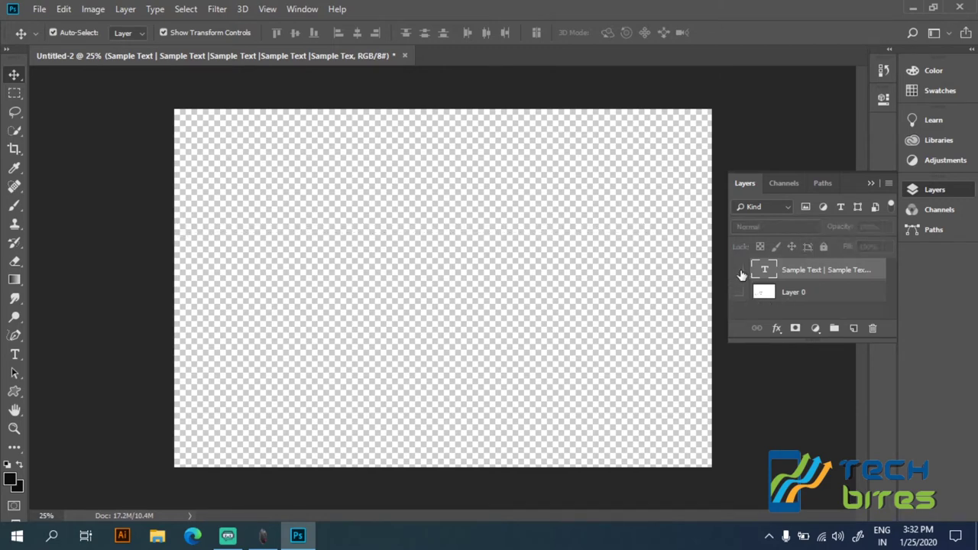
{"action": "left_click", "coordinate": [739, 293]}
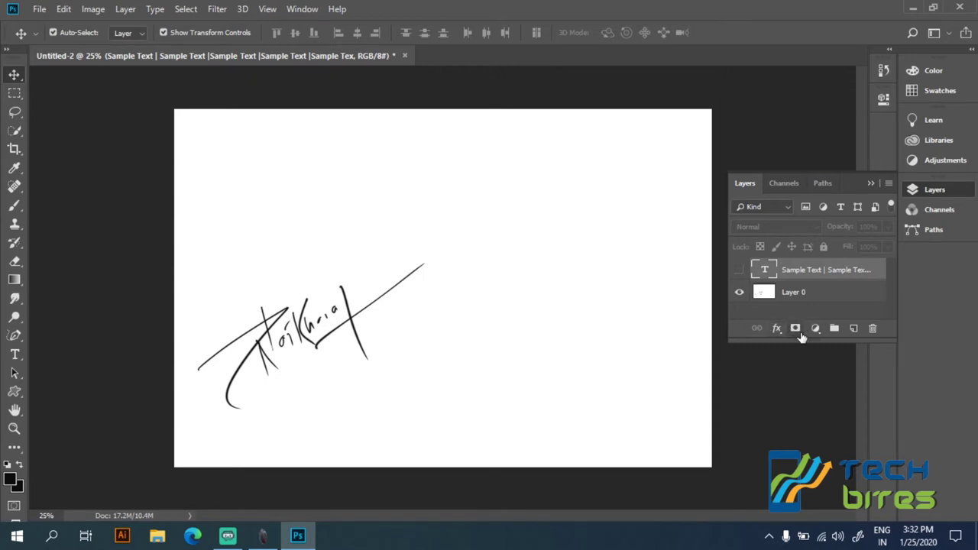
{"action": "left_click", "coordinate": [37, 10]}
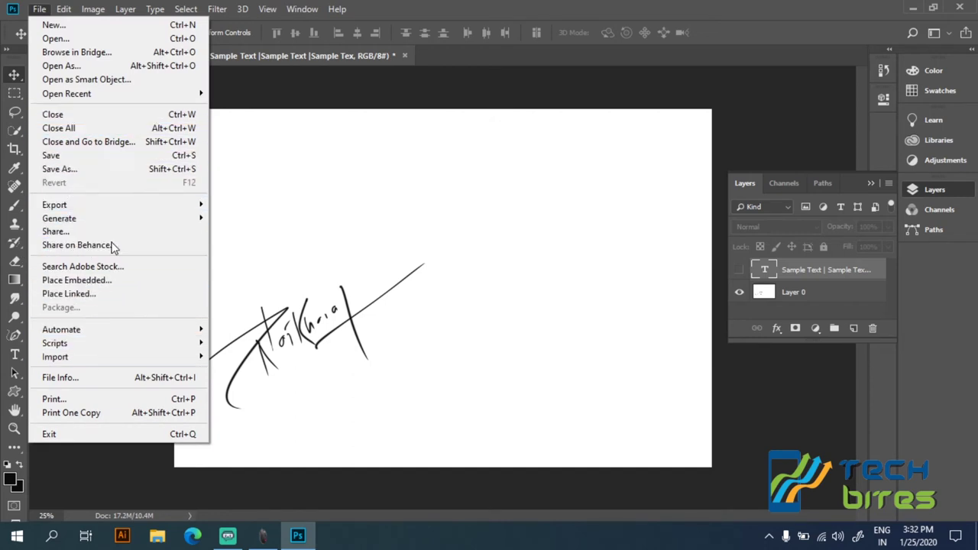
{"action": "mouse_move", "coordinate": [113, 207]}
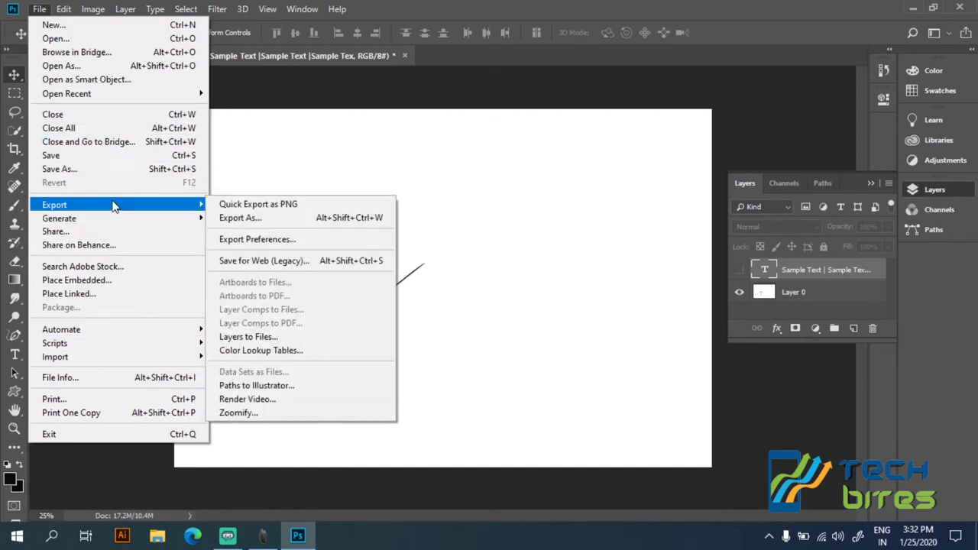
{"action": "left_click", "coordinate": [110, 159]}
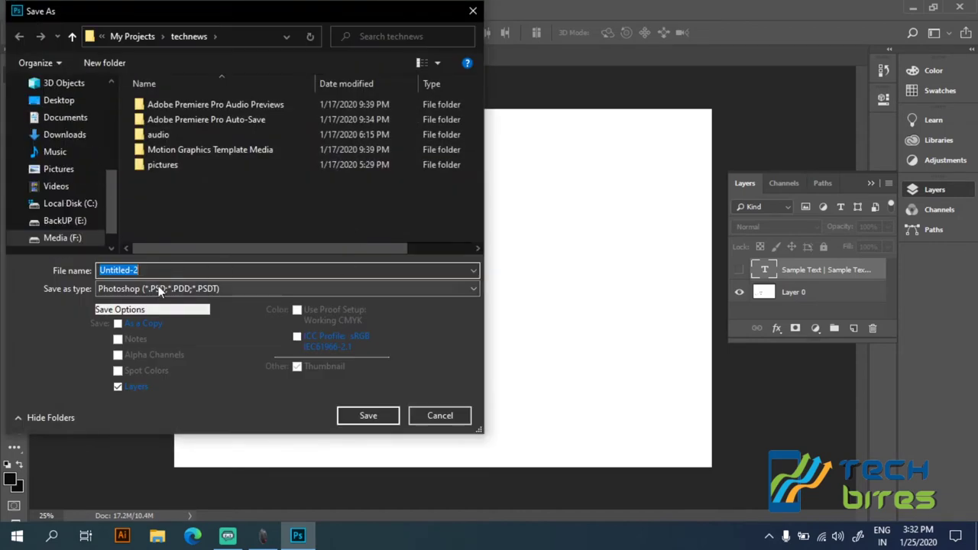
{"action": "left_click", "coordinate": [158, 289]}
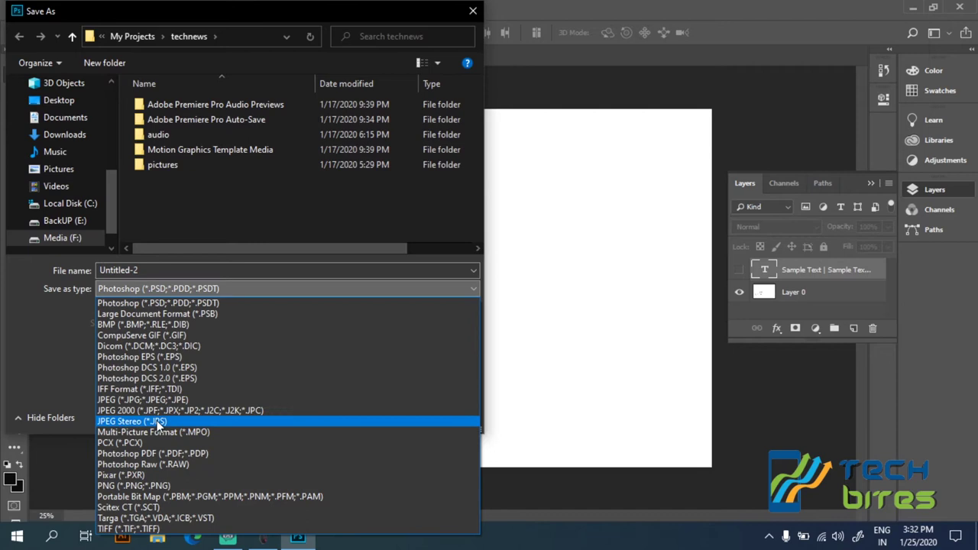
{"action": "left_click", "coordinate": [162, 486]}
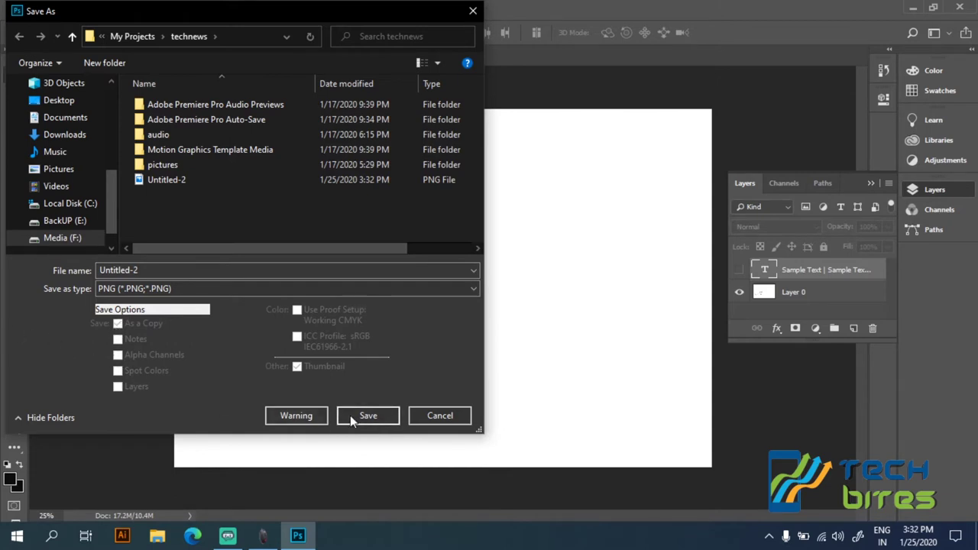
{"action": "left_click", "coordinate": [372, 416]}
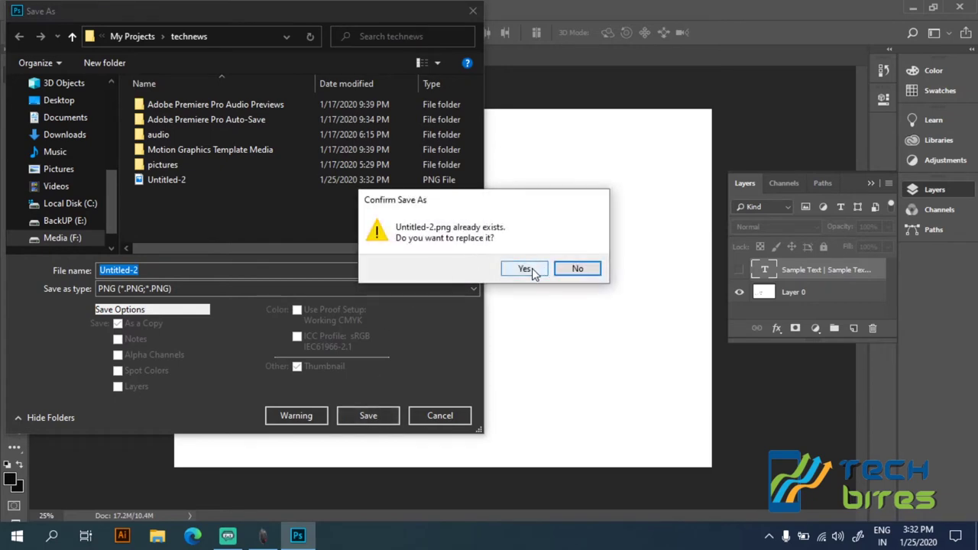
{"action": "left_click", "coordinate": [574, 271]}
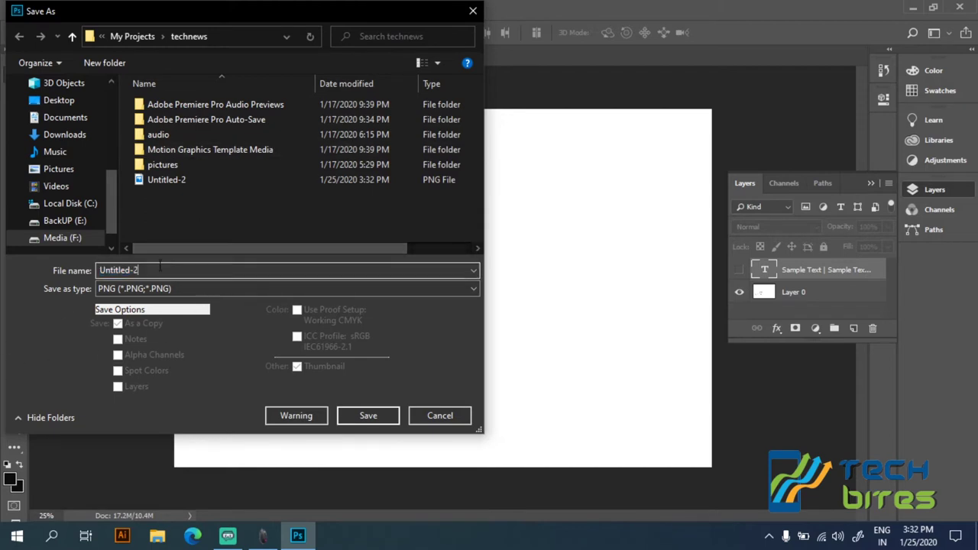
{"action": "type", "text": "watermark2"}
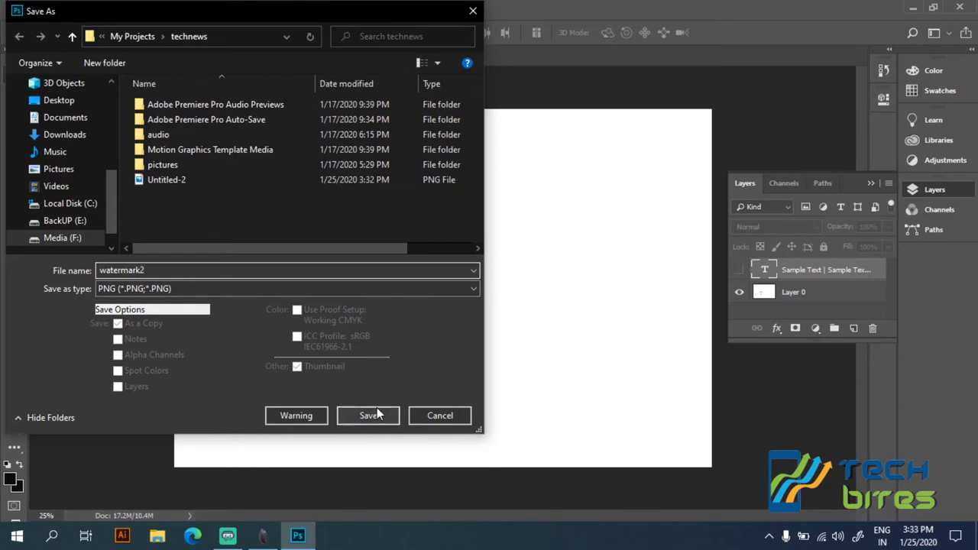
{"action": "left_click", "coordinate": [364, 415]}
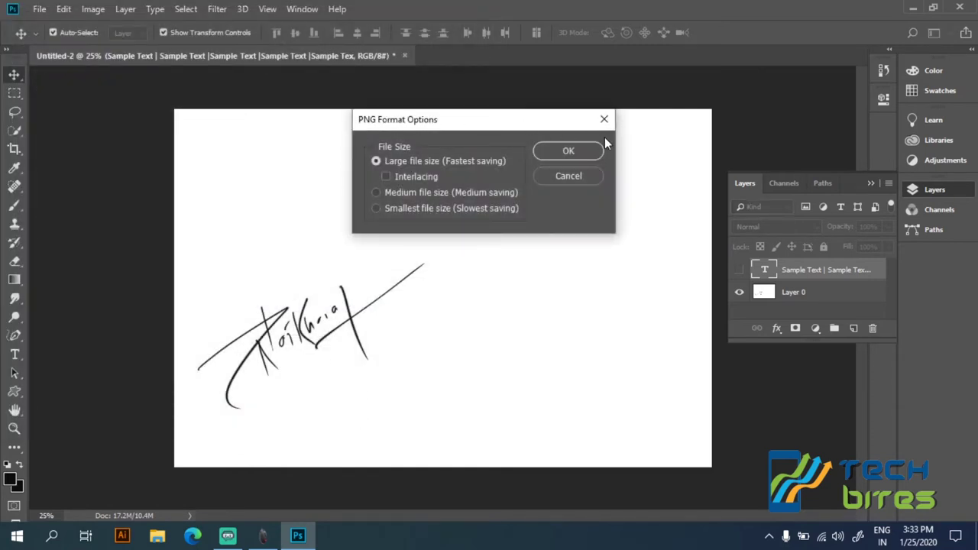
{"action": "left_click", "coordinate": [568, 151]}
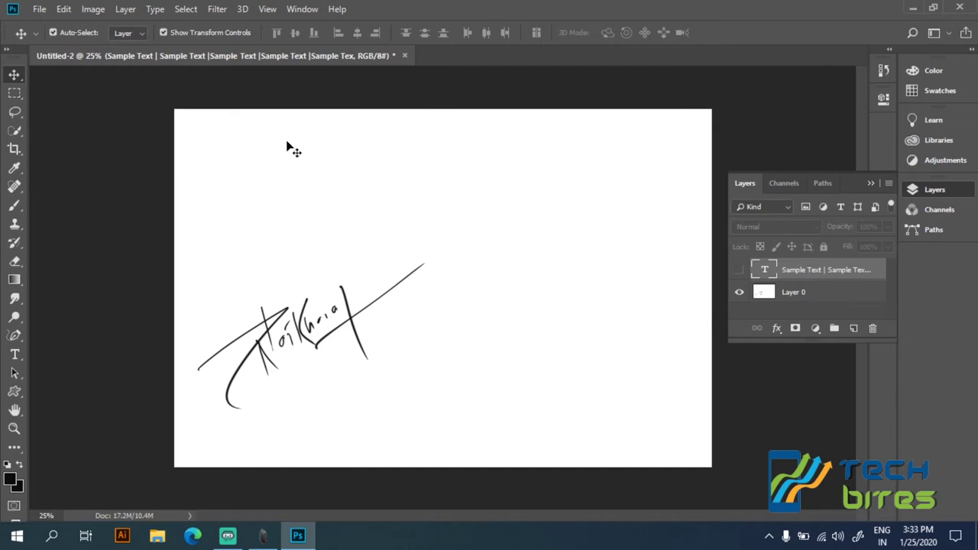
Save the design as a PNG named watermark1, accepting the PNG options
{"action": "left_click", "coordinate": [38, 9]}
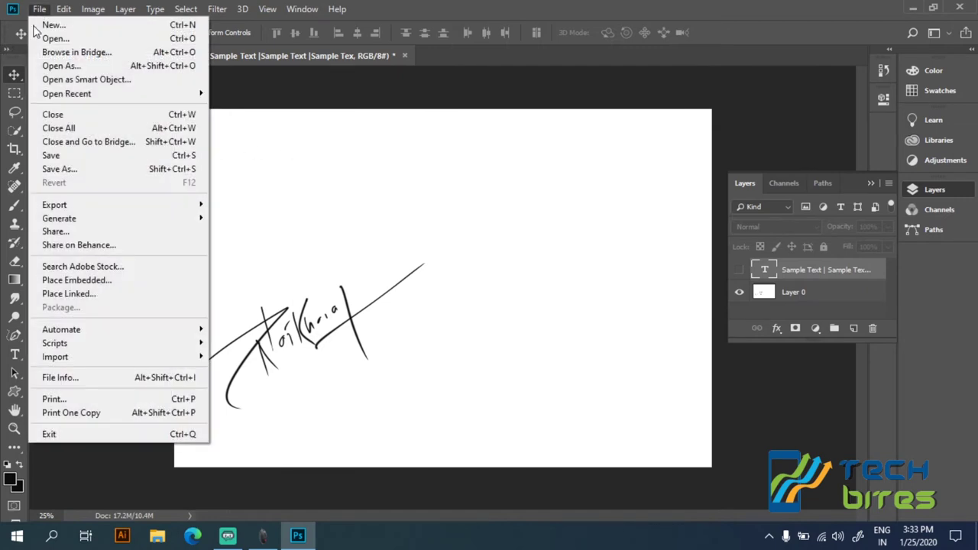
{"action": "left_click", "coordinate": [85, 160]}
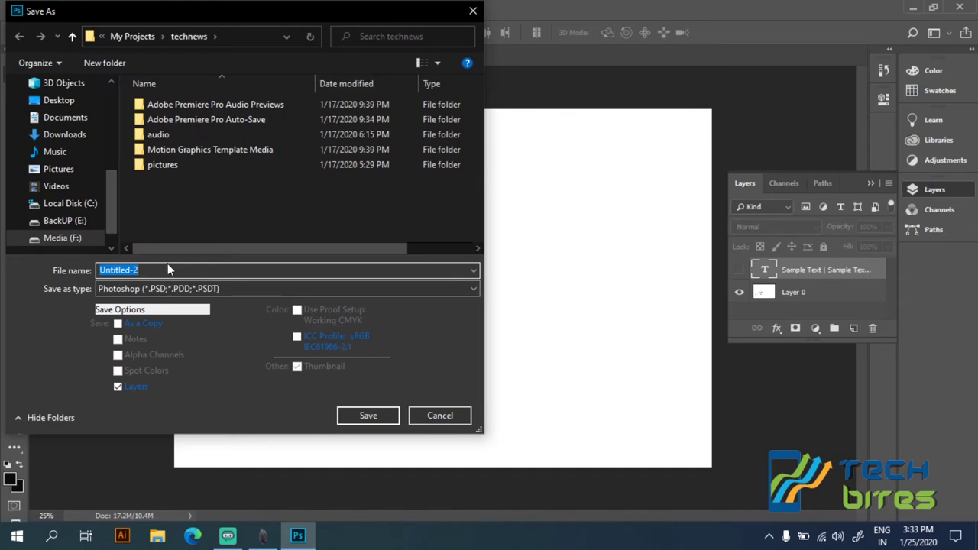
{"action": "type", "text": "waterma"}
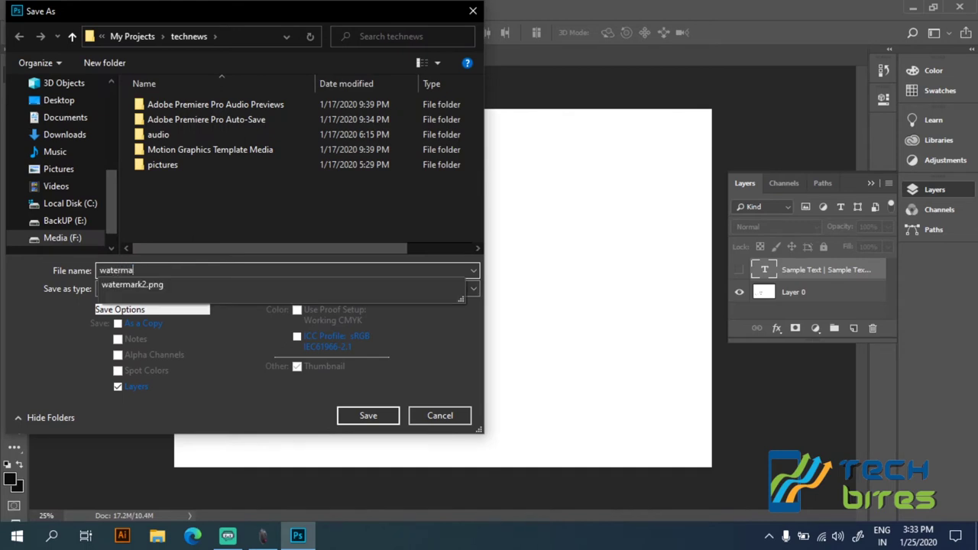
{"action": "type", "text": "rk1"}
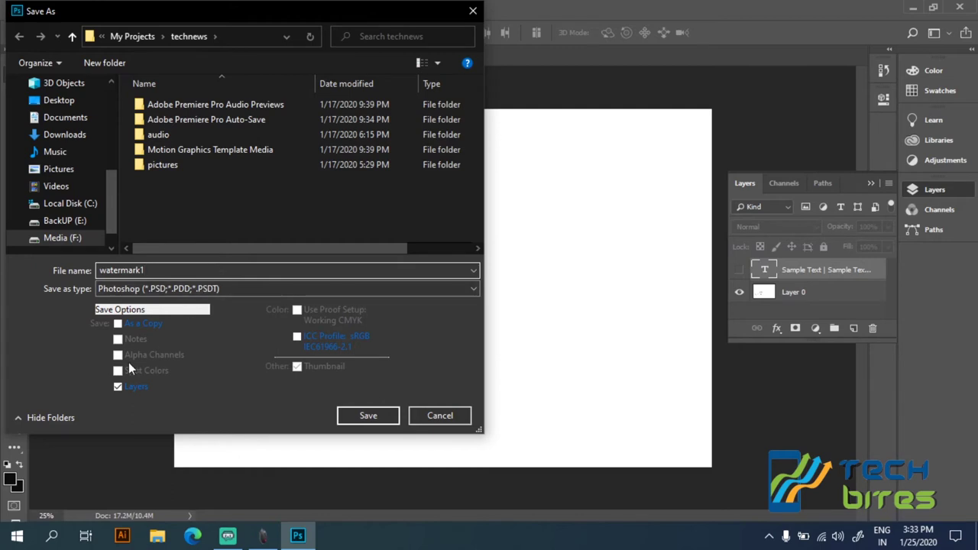
{"action": "left_click", "coordinate": [191, 288]}
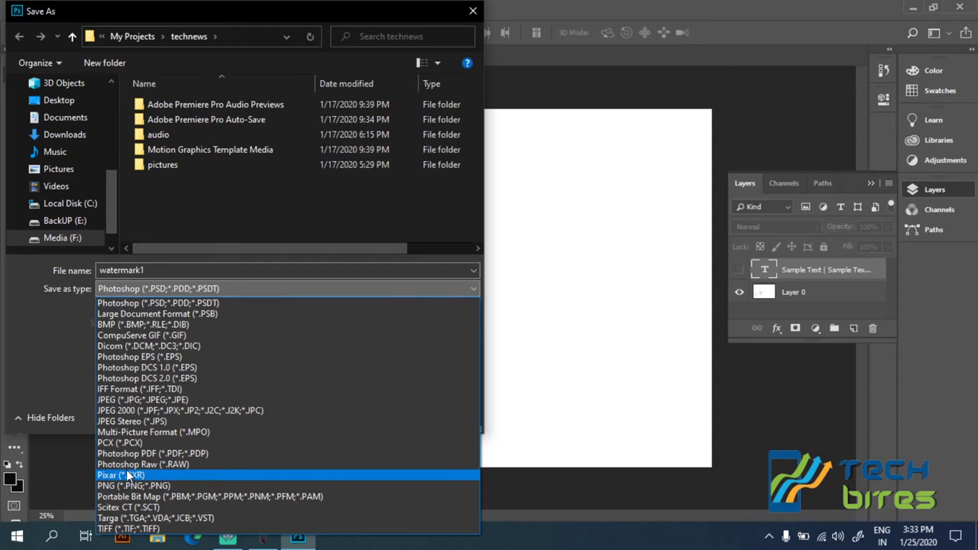
{"action": "left_click", "coordinate": [183, 486]}
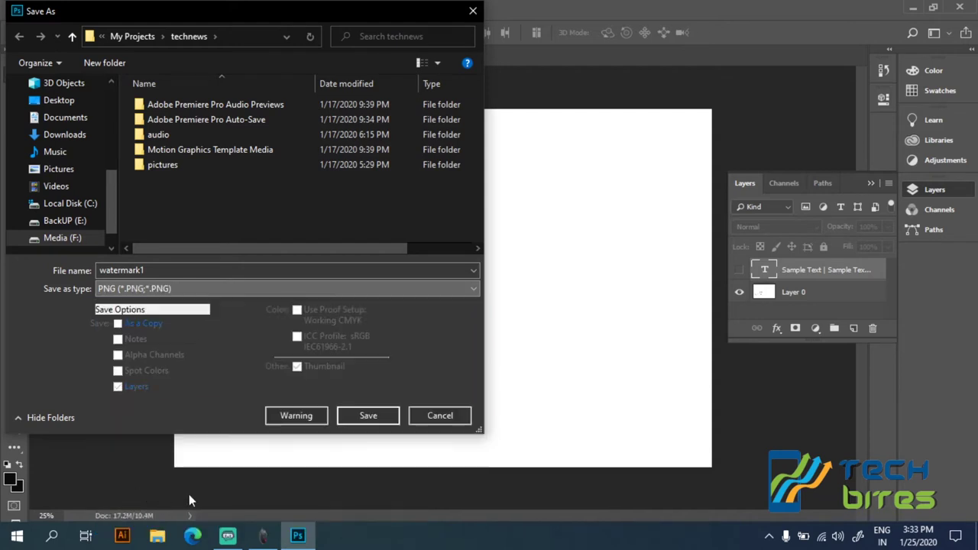
{"action": "left_click", "coordinate": [362, 415]}
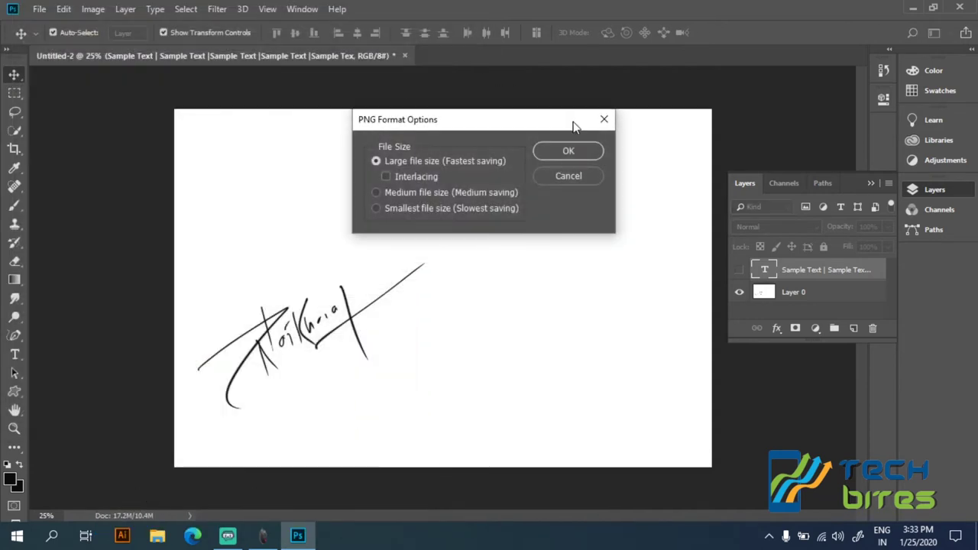
{"action": "left_click", "coordinate": [567, 153]}
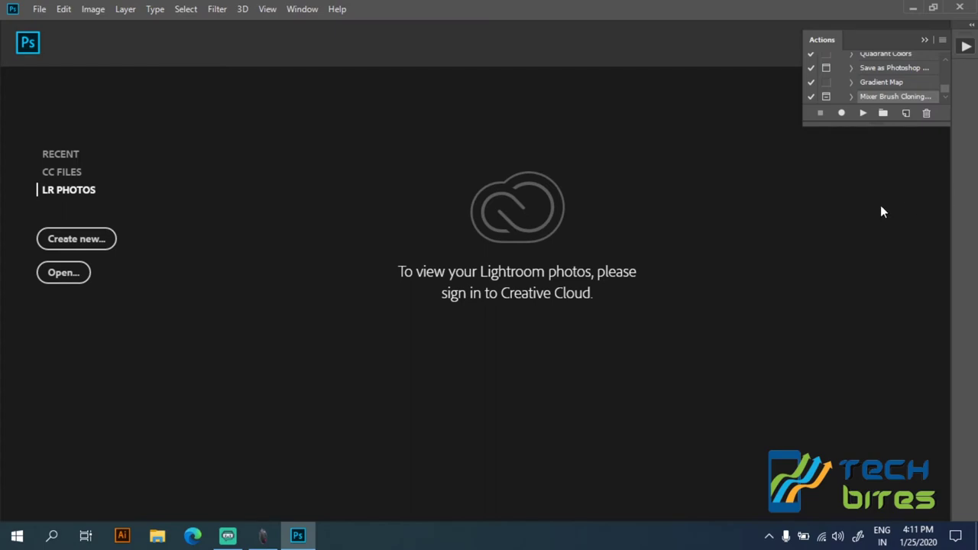
Check the Window menu for Actions and create a new action from the Actions panel
{"action": "left_click", "coordinate": [304, 11]}
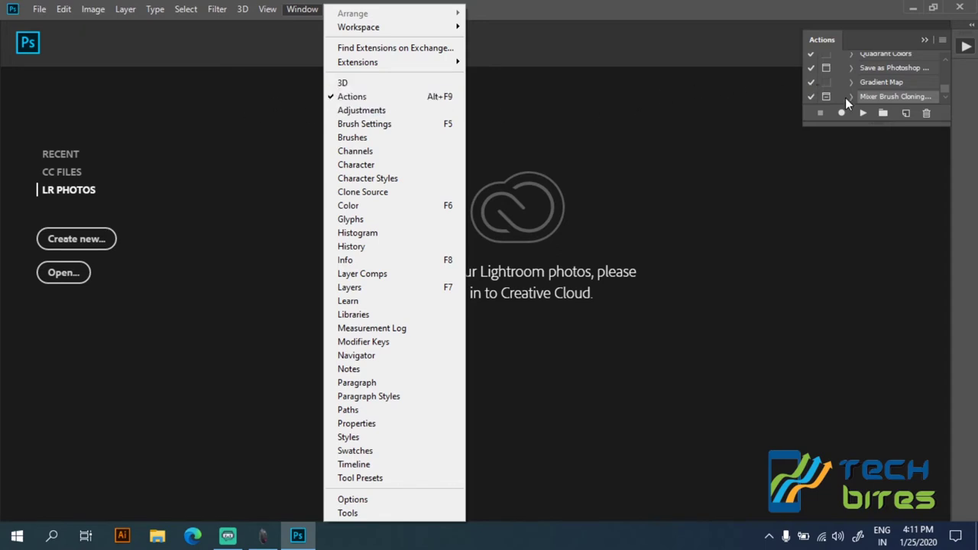
{"action": "left_click", "coordinate": [905, 114]}
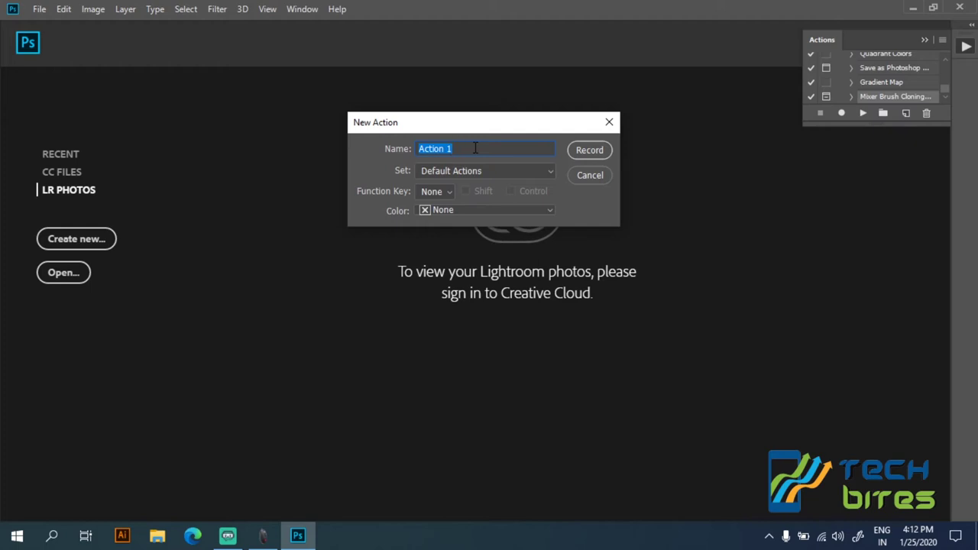
Name the new action 'watermark' and begin recording it
{"action": "type", "text": "watermark"}
{"action": "left_click", "coordinate": [590, 150]}
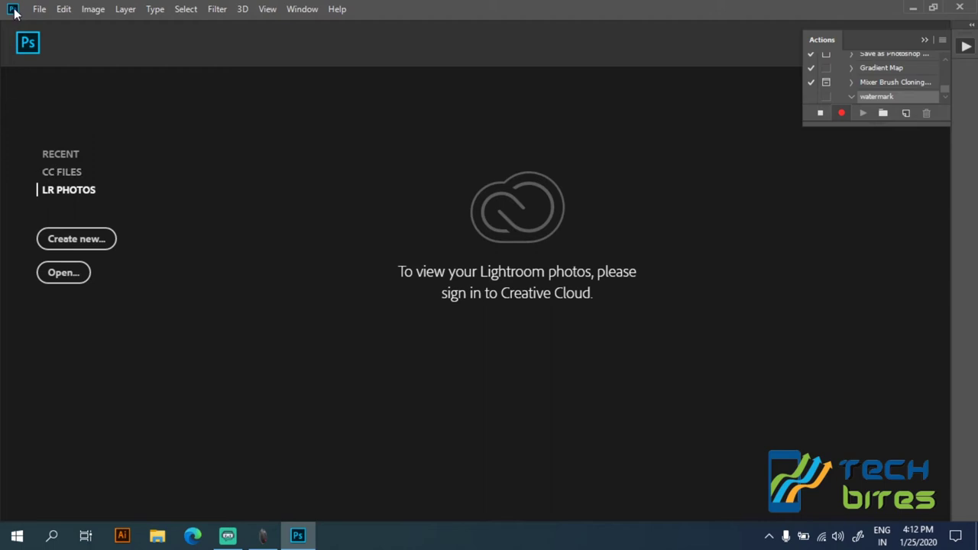
Open asphalt-dark-dawn-endless-531321.jpg from the watermark folder
{"action": "left_click", "coordinate": [38, 11]}
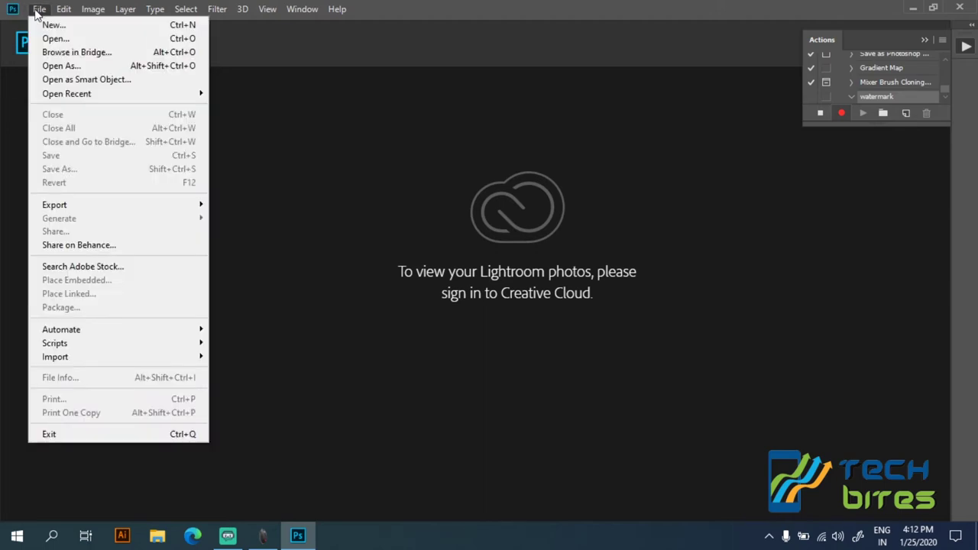
{"action": "left_click", "coordinate": [75, 40]}
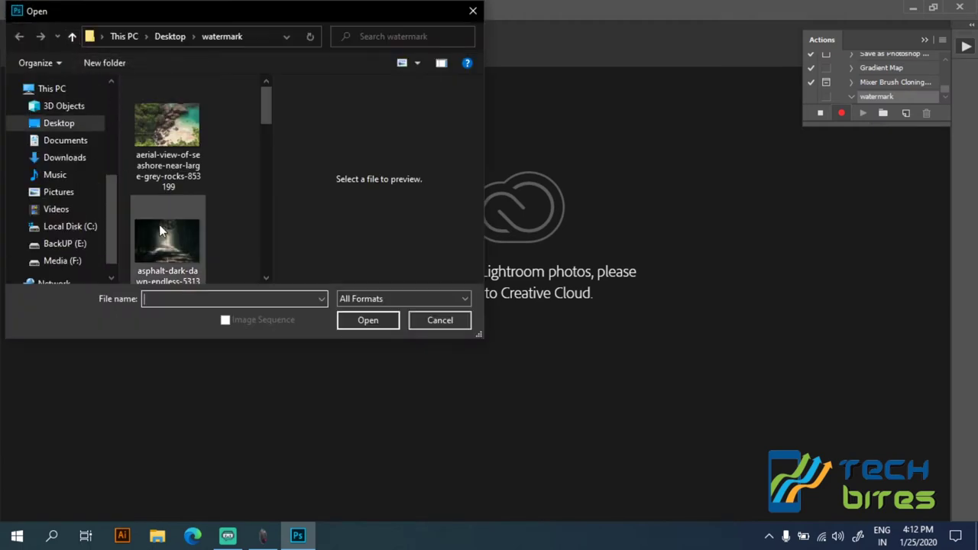
{"action": "double_click", "coordinate": [184, 231]}
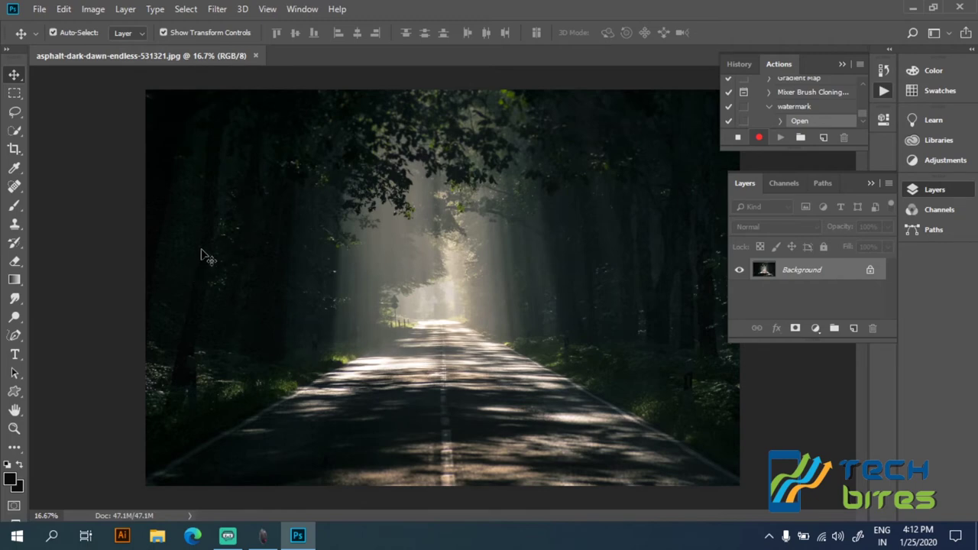
Place Embedded the watermark signature file onto the road photo as a new layer
{"action": "left_click", "coordinate": [39, 11]}
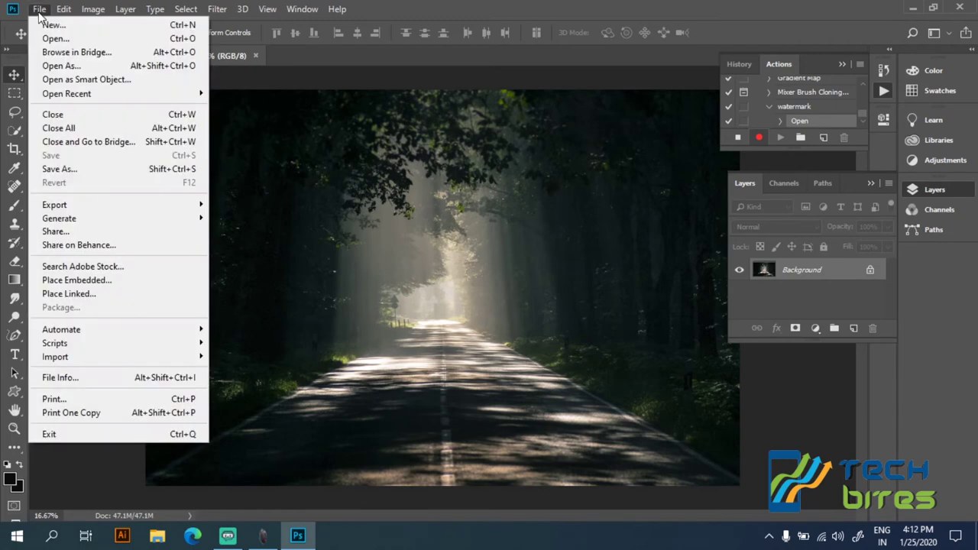
{"action": "left_click", "coordinate": [97, 285]}
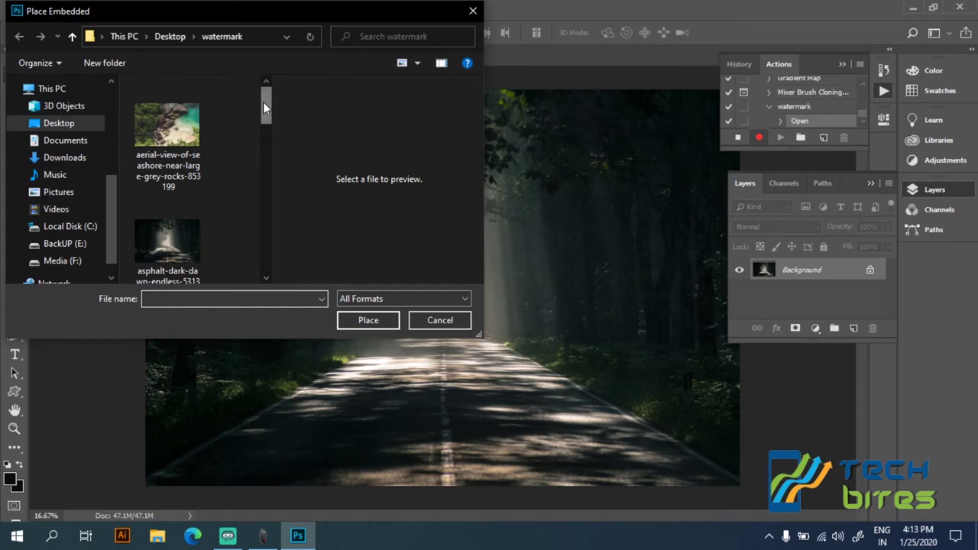
{"action": "left_click_drag", "start_coordinate": [263, 102], "coordinate": [281, 248]}
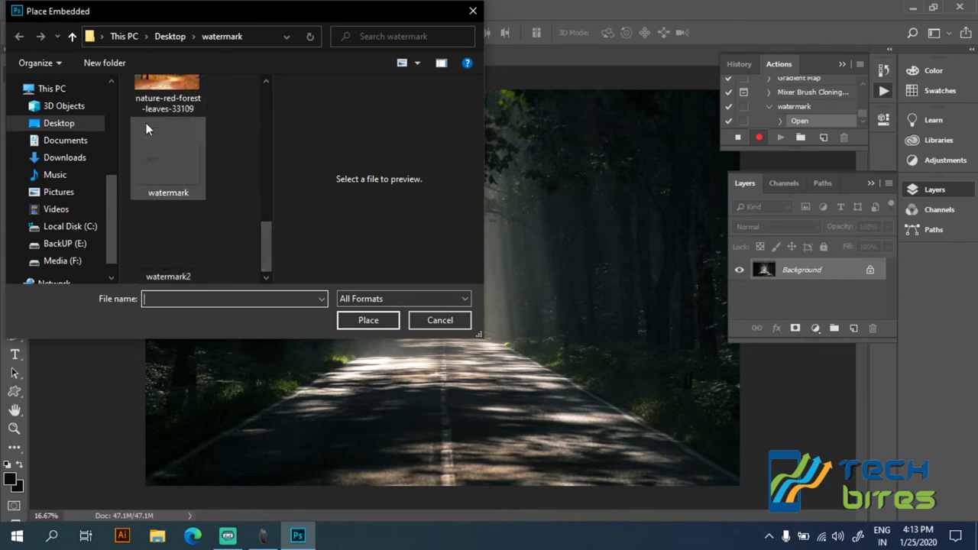
{"action": "left_click", "coordinate": [157, 161]}
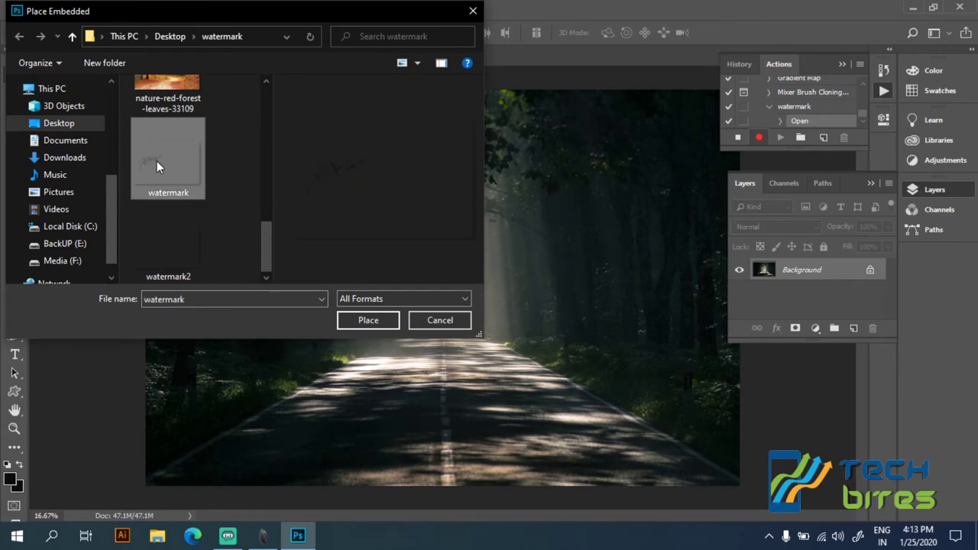
{"action": "left_click", "coordinate": [182, 240]}
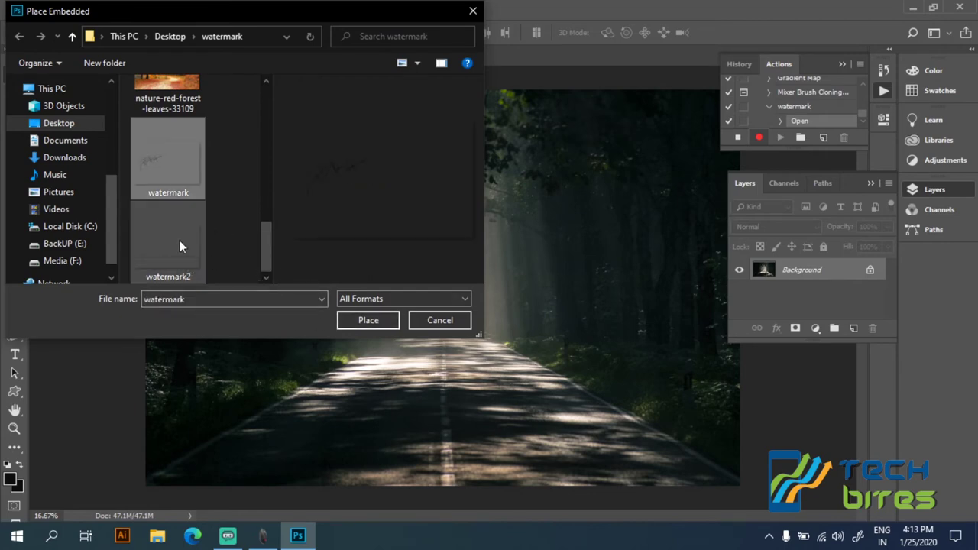
{"action": "left_click", "coordinate": [192, 170]}
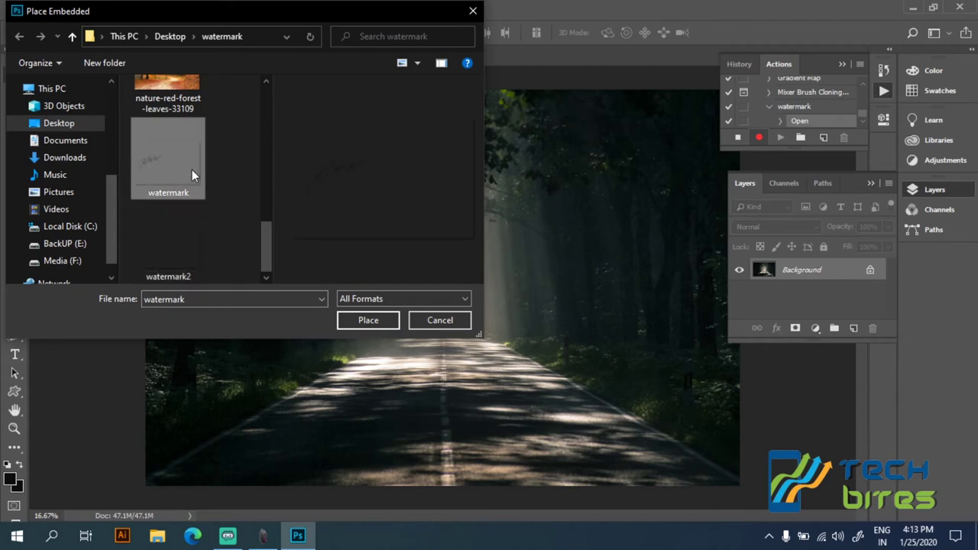
{"action": "left_click", "coordinate": [374, 321]}
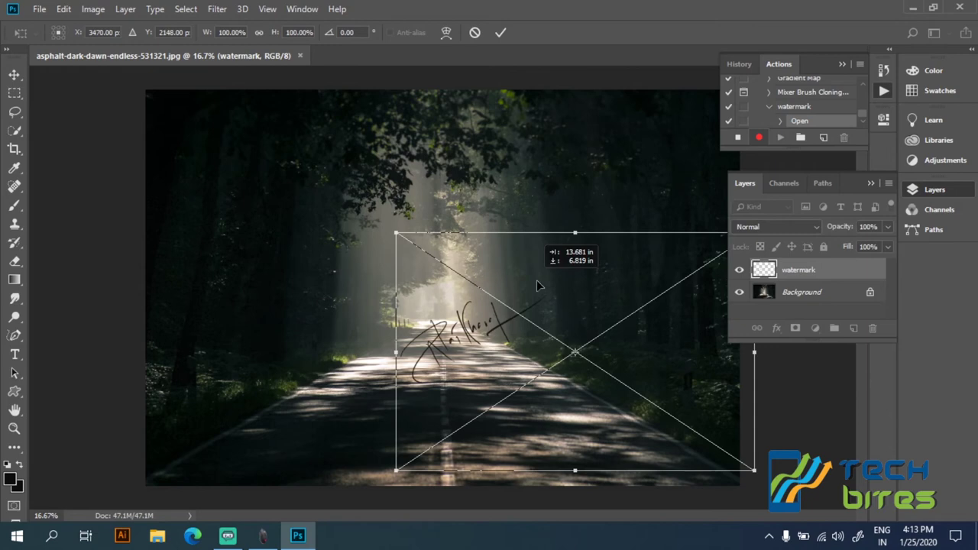
Move the signature to the photo's lower-right corner, commit it, and give it a white Color Overlay
{"action": "left_click_drag", "start_coordinate": [537, 283], "coordinate": [706, 335]}
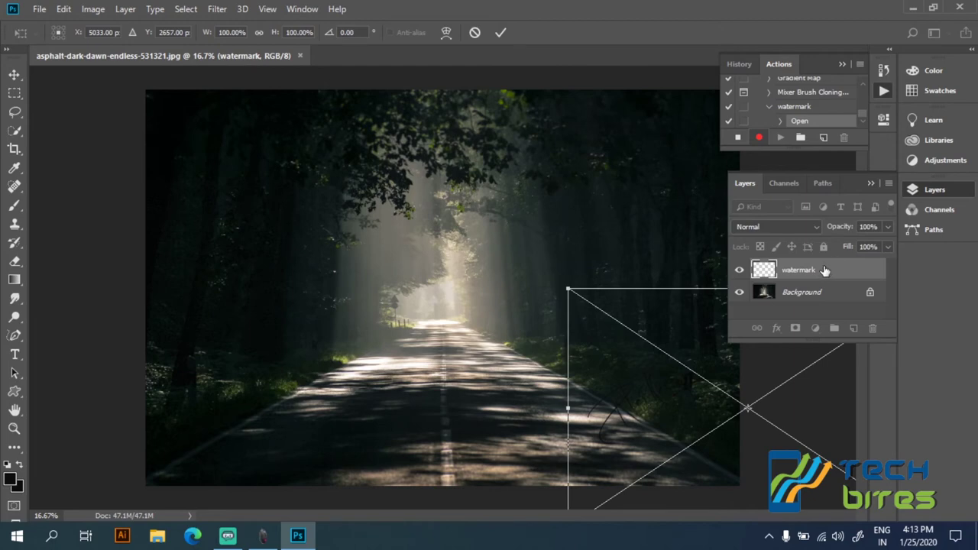
{"action": "key", "text": "Return"}
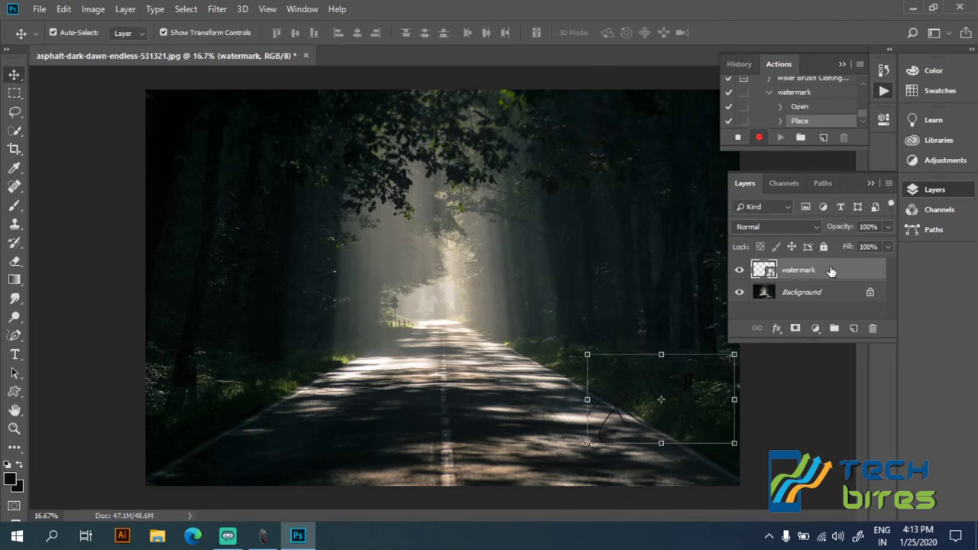
{"action": "double_click", "coordinate": [831, 271]}
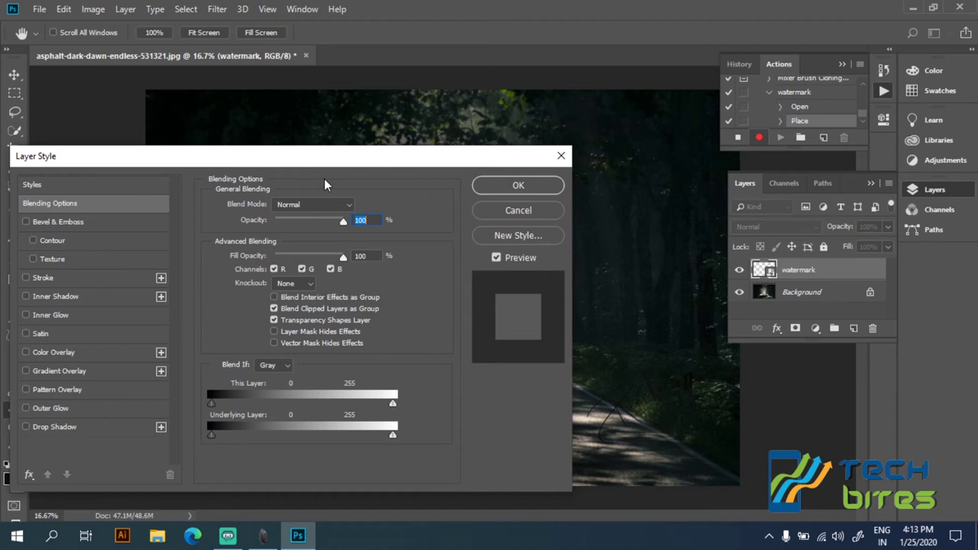
{"action": "left_click", "coordinate": [26, 352]}
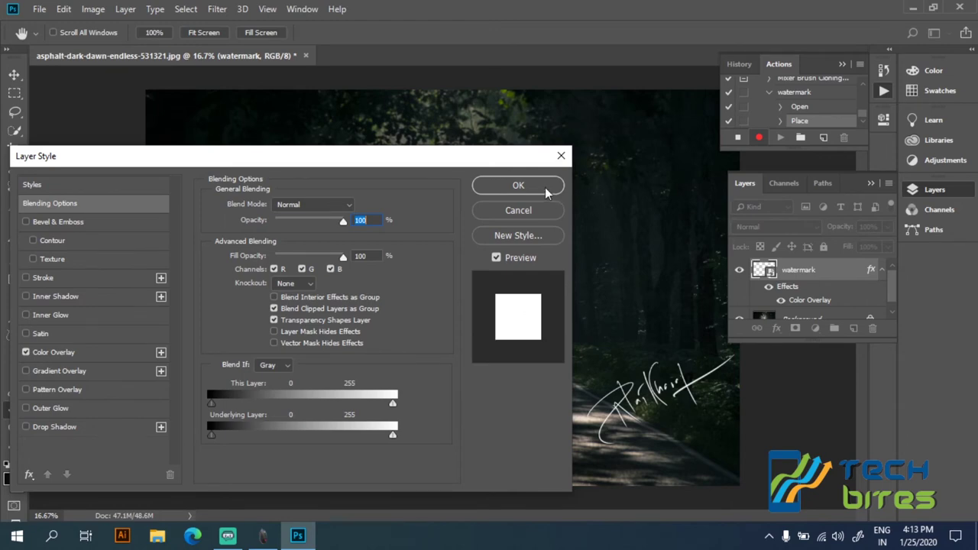
{"action": "left_click", "coordinate": [519, 186]}
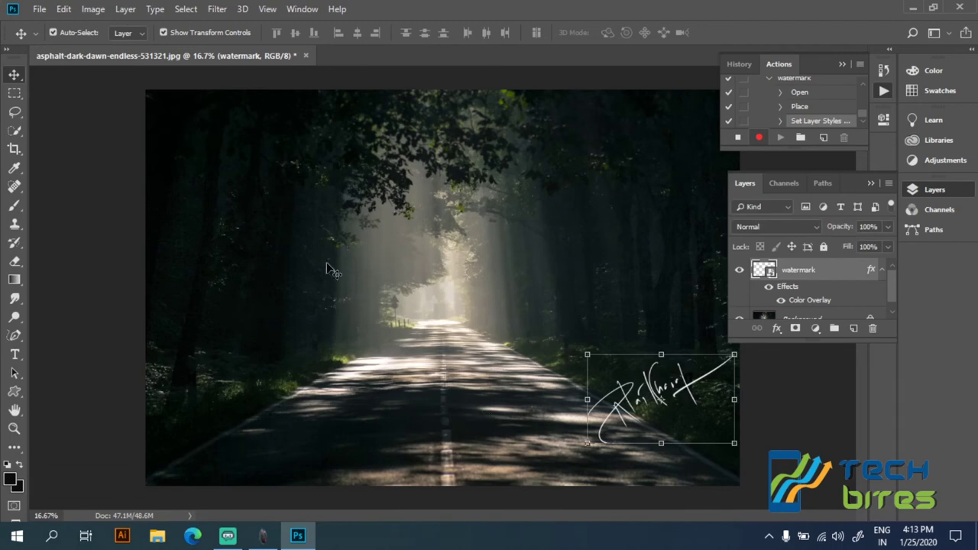
{"action": "left_click", "coordinate": [413, 346]}
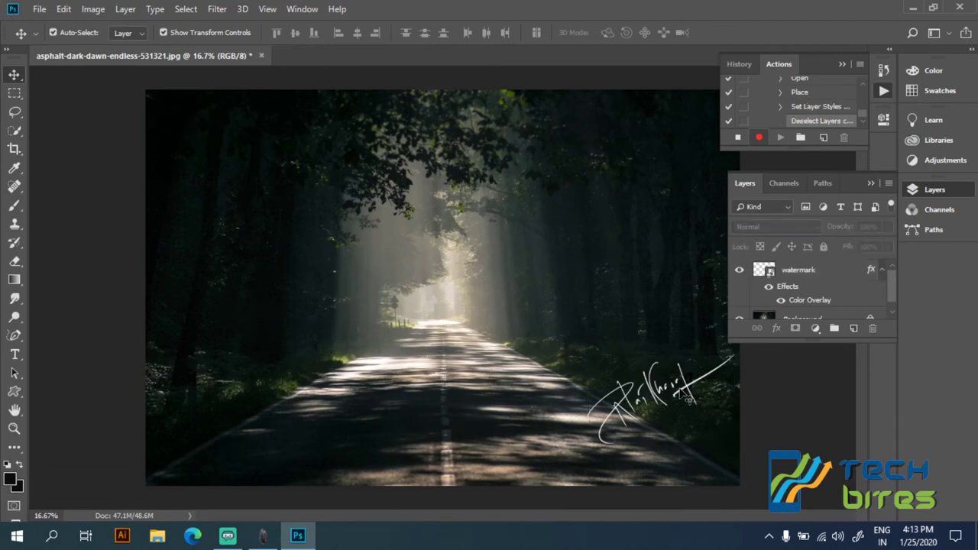
Place the watermark2 file as an embedded layer and drag it to the photo's left edge
{"action": "left_click", "coordinate": [37, 9]}
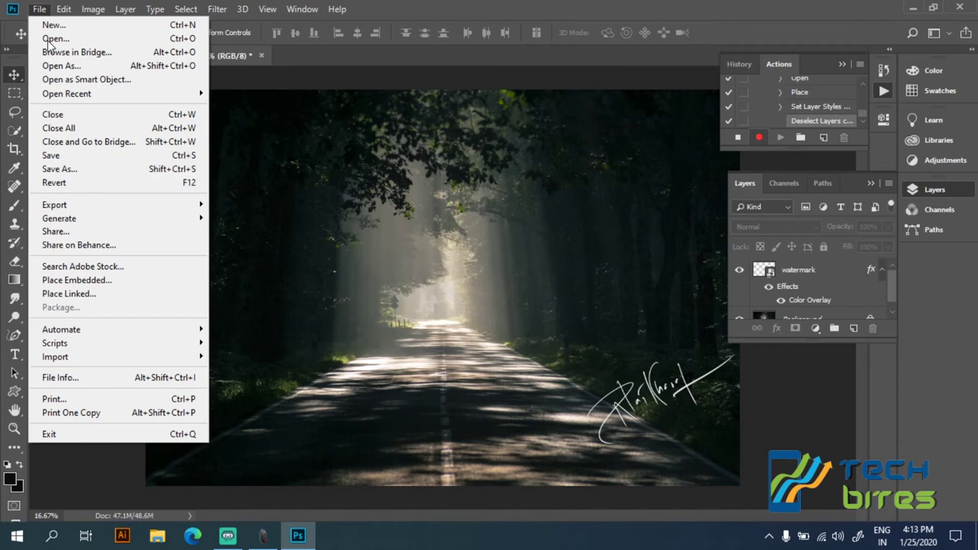
{"action": "left_click", "coordinate": [109, 280]}
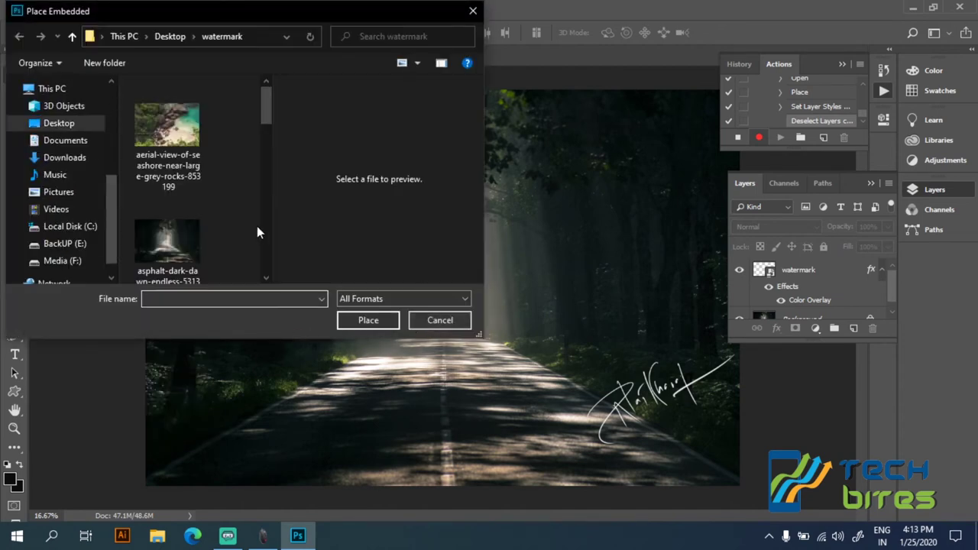
{"action": "left_click_drag", "start_coordinate": [265, 111], "coordinate": [277, 271]}
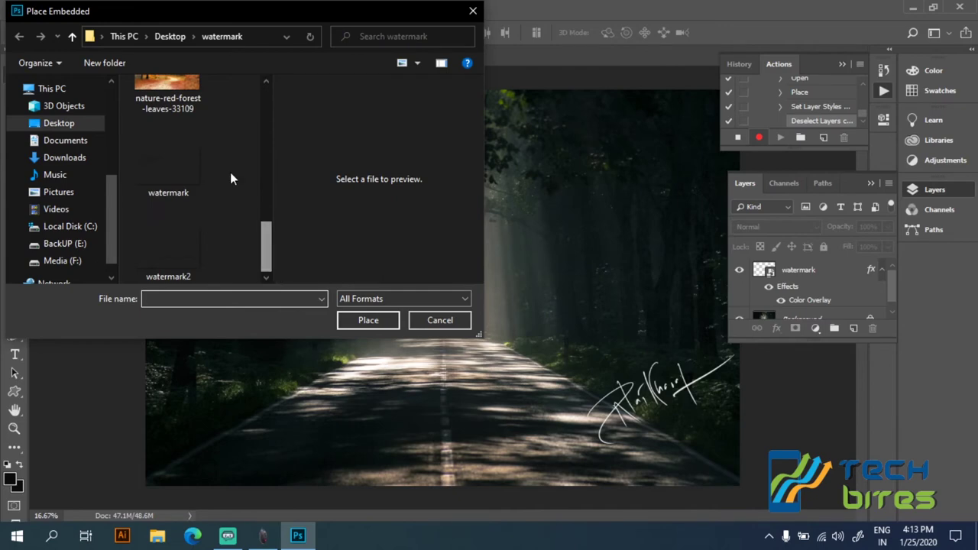
{"action": "left_click", "coordinate": [162, 240]}
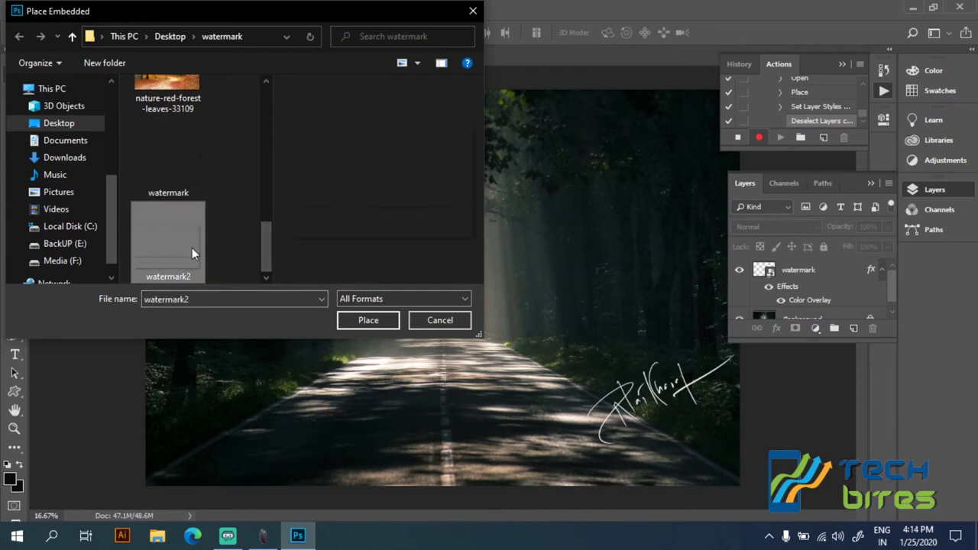
{"action": "left_click", "coordinate": [373, 321]}
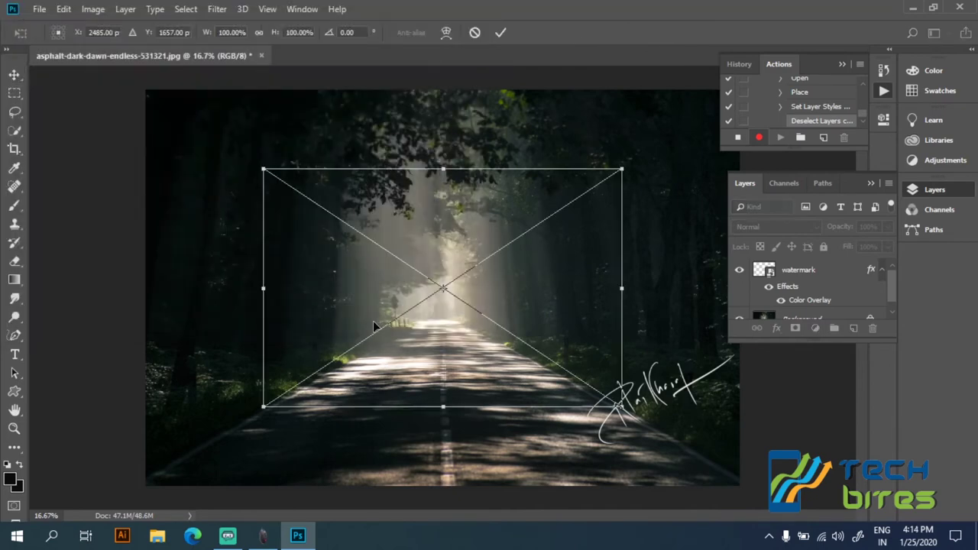
{"action": "left_click_drag", "start_coordinate": [389, 343], "coordinate": [273, 344]}
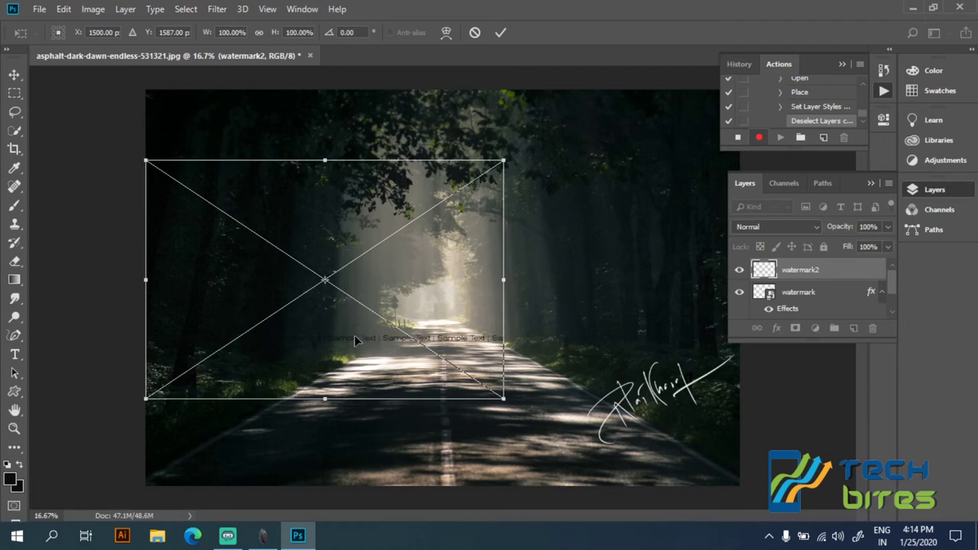
Commit the watermark2 placement, then paste and delete an extra copy of the strip
{"action": "key", "text": "Return"}
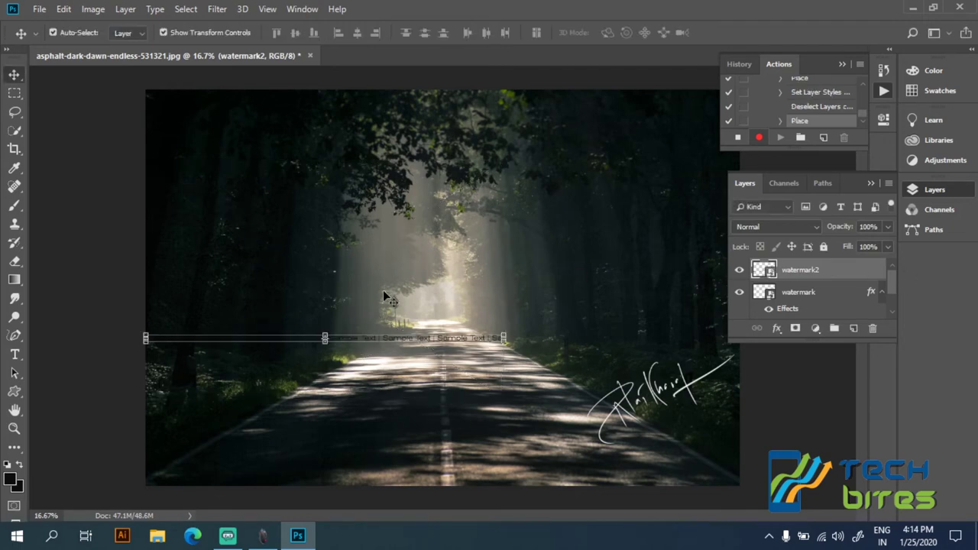
{"action": "left_click_drag", "start_coordinate": [339, 337], "coordinate": [342, 337]}
{"action": "key", "text": "ctrl+c"}
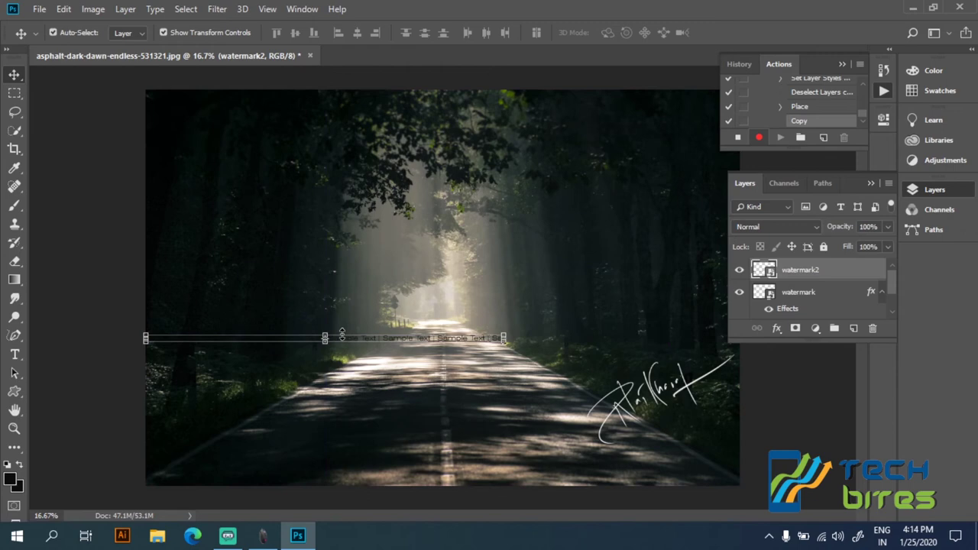
{"action": "key", "text": "ctrl+v"}
{"action": "left_click_drag", "start_coordinate": [499, 343], "coordinate": [607, 312]}
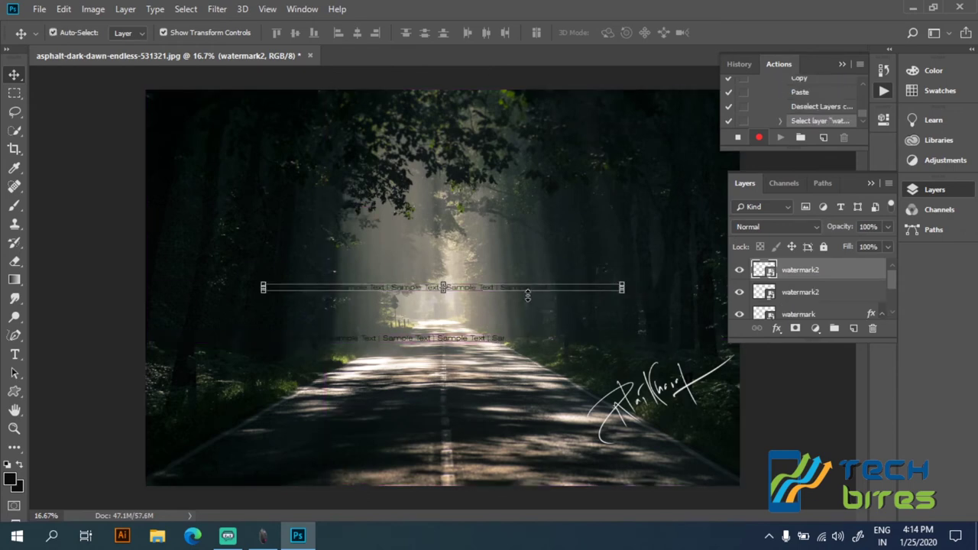
{"action": "left_click_drag", "start_coordinate": [524, 290], "coordinate": [589, 318]}
{"action": "key", "text": "Delete"}
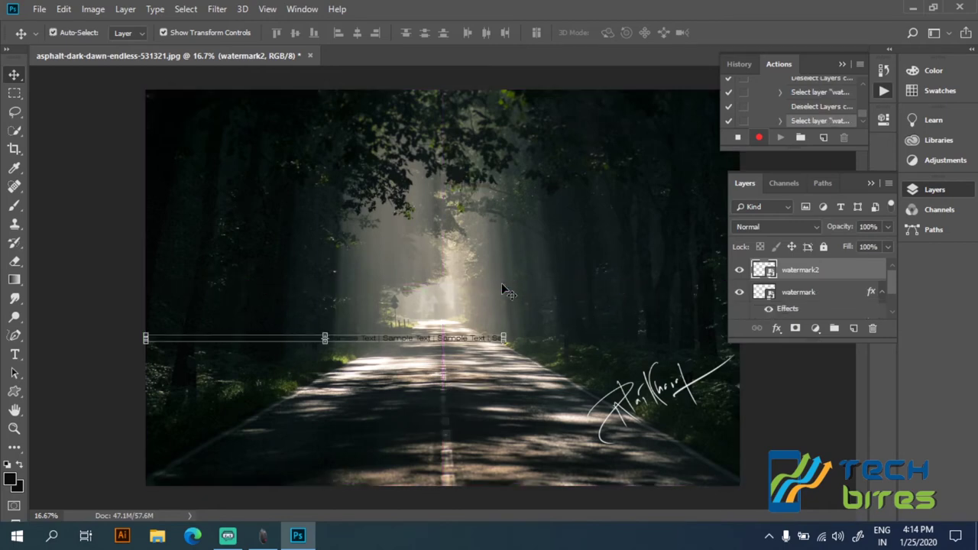
Give the watermark2 strip a white Color Overlay layer style
{"action": "double_click", "coordinate": [841, 277]}
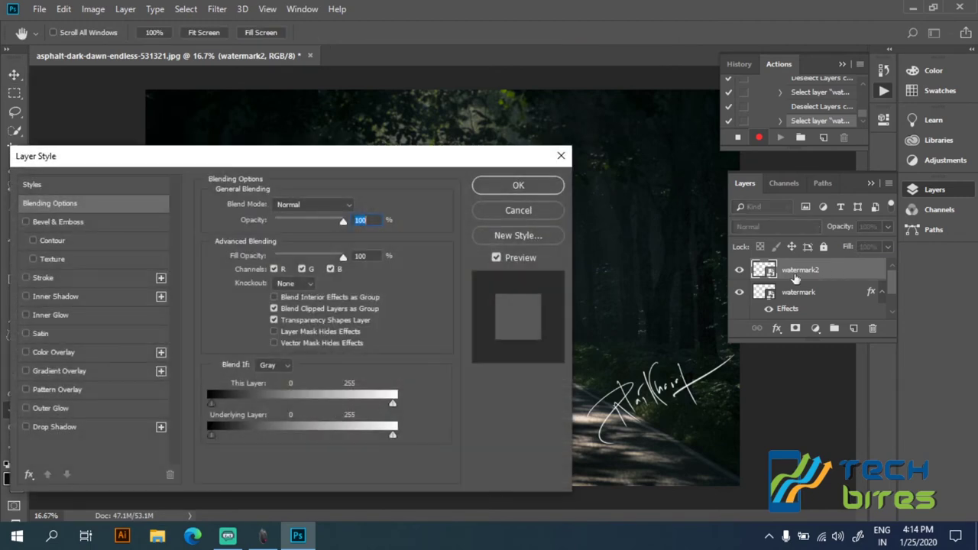
{"action": "left_click", "coordinate": [26, 352]}
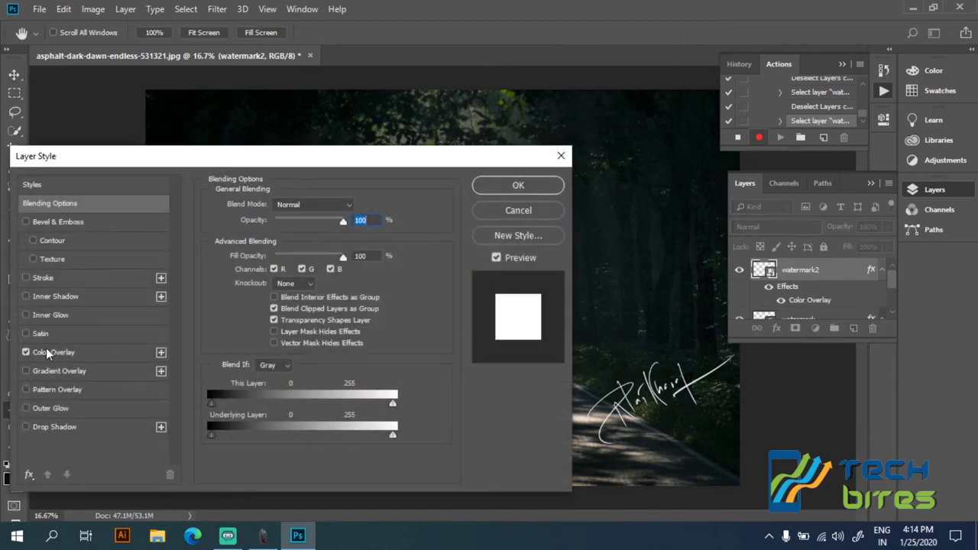
{"action": "left_click", "coordinate": [509, 185]}
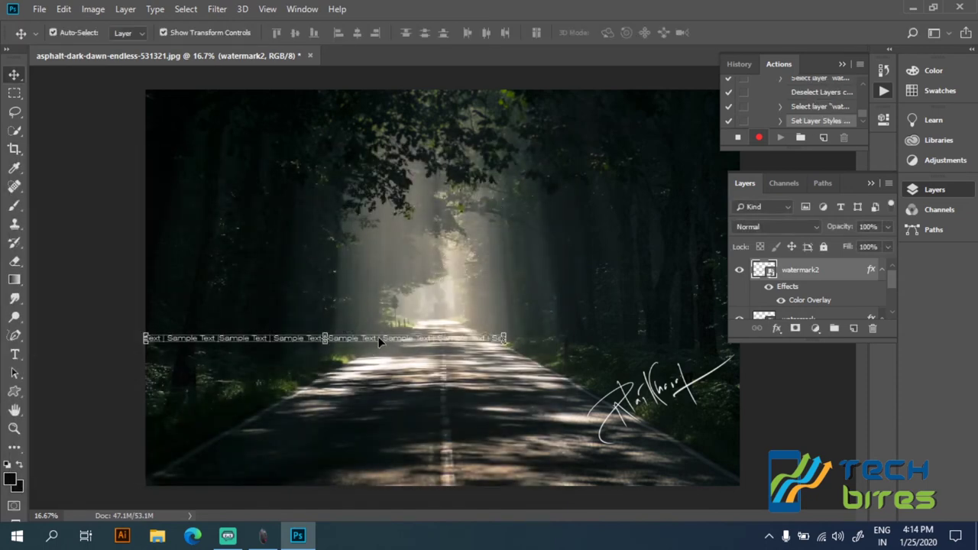
{"action": "left_click_drag", "start_coordinate": [380, 340], "coordinate": [325, 346]}
Record a free-transform commit and copy the strip across to the photo's right side
{"action": "key", "text": "ctrl+t"}
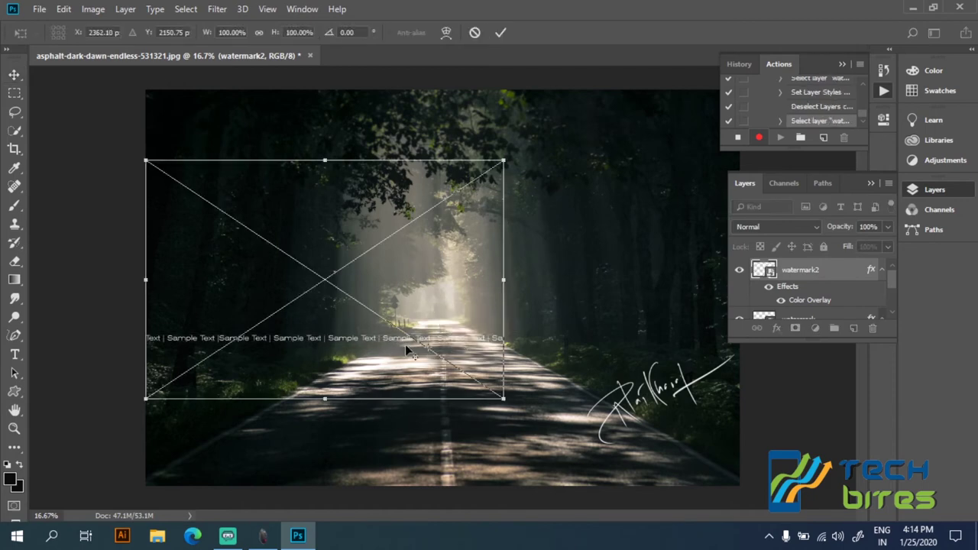
{"action": "key", "text": "Return"}
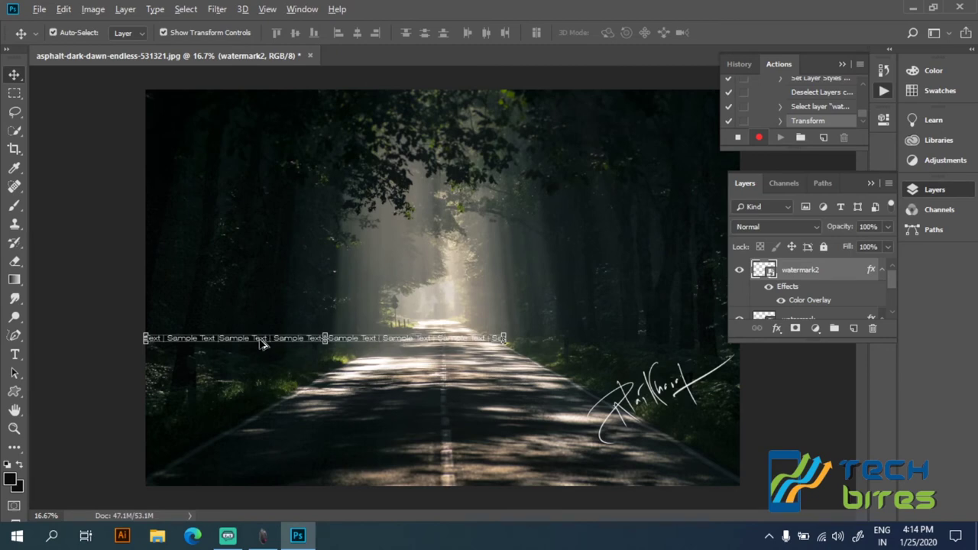
{"action": "left_click_drag", "start_coordinate": [260, 343], "coordinate": [606, 353]}
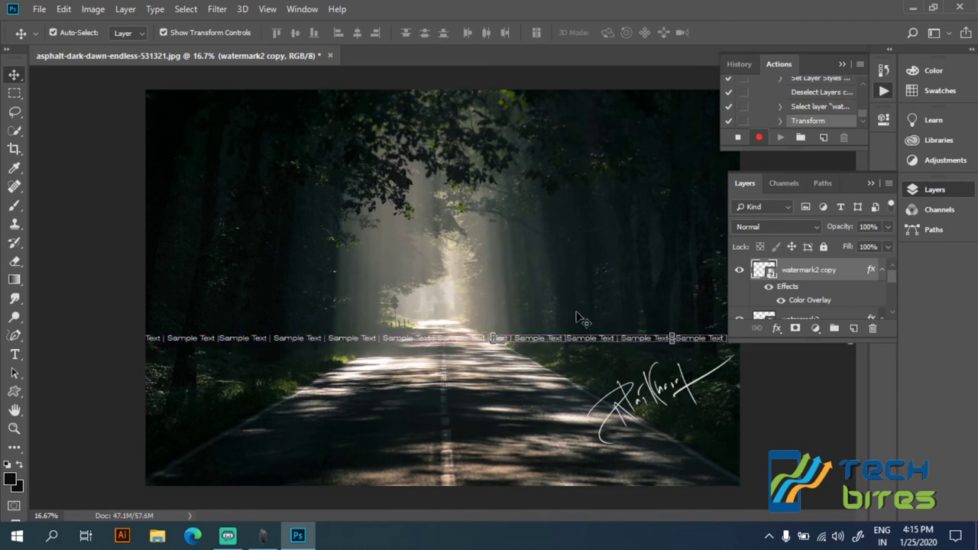
Deselect the copied Sample Text strip layer
{"action": "left_click", "coordinate": [374, 221]}
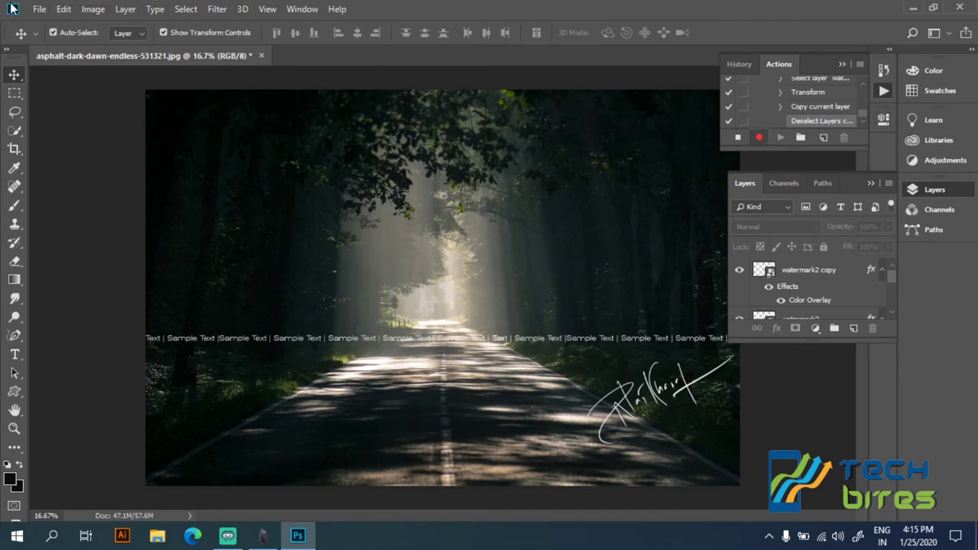
{"action": "left_click", "coordinate": [39, 10]}
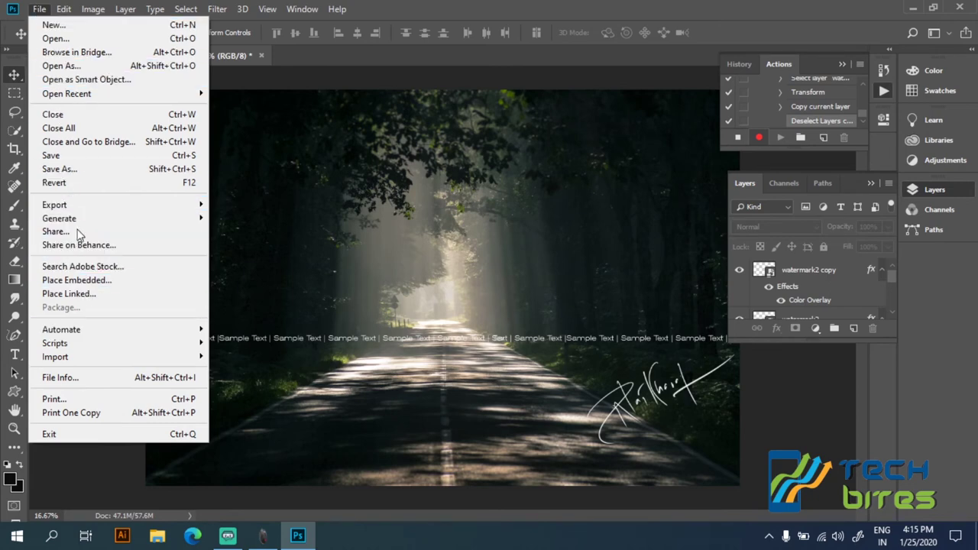
Save the photo as JPEG over asphalt-dark-dawn-endless-531321.jpg, accepting the default JPEG options
{"action": "left_click", "coordinate": [80, 157]}
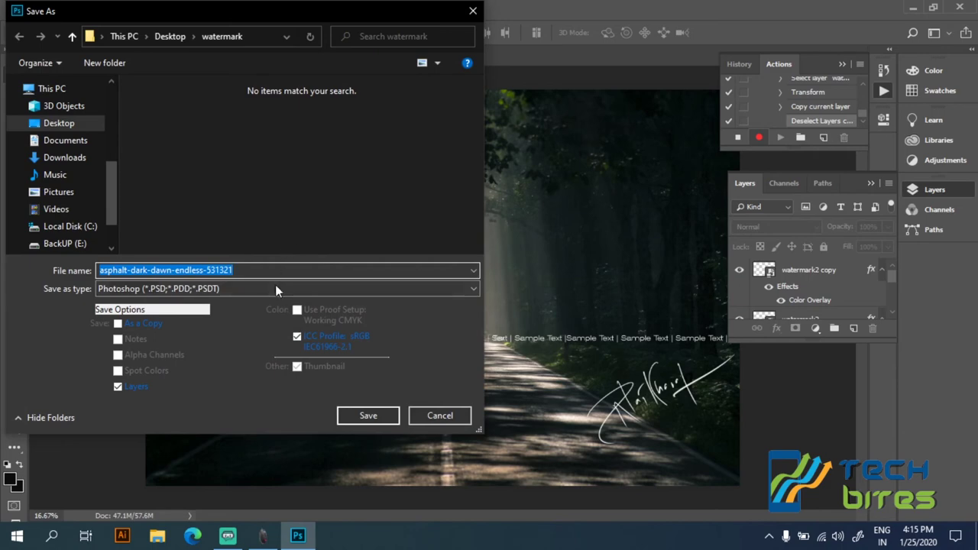
{"action": "left_click", "coordinate": [275, 288]}
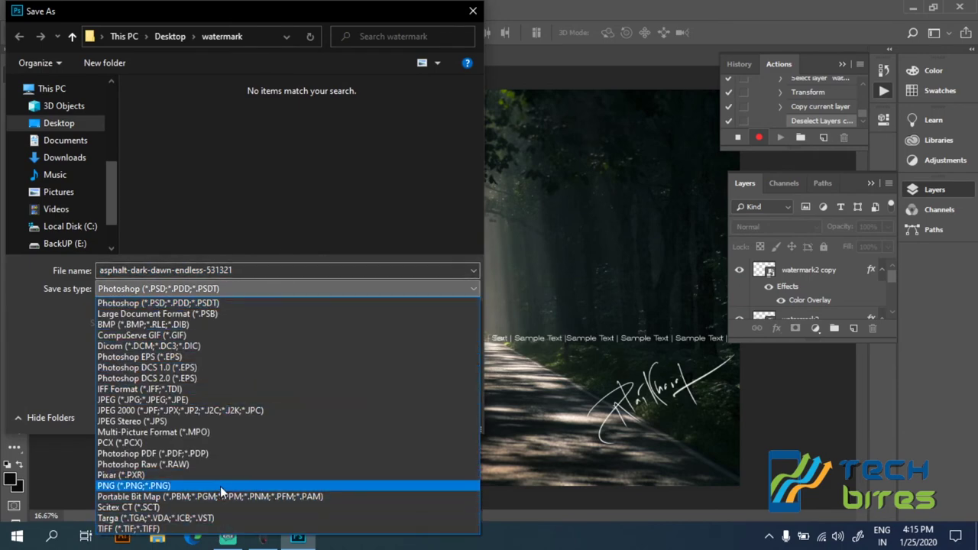
{"action": "left_click", "coordinate": [227, 400]}
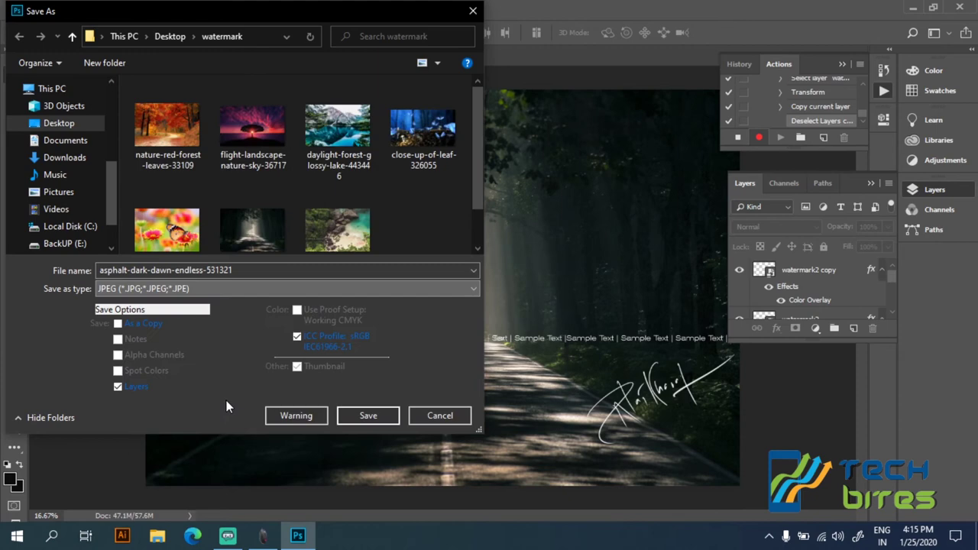
{"action": "left_click", "coordinate": [370, 415]}
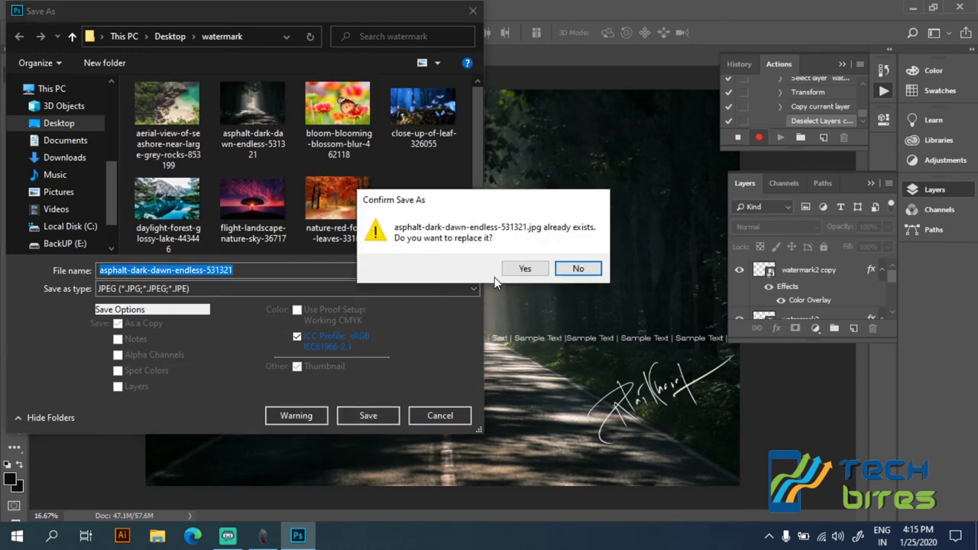
{"action": "left_click", "coordinate": [536, 269]}
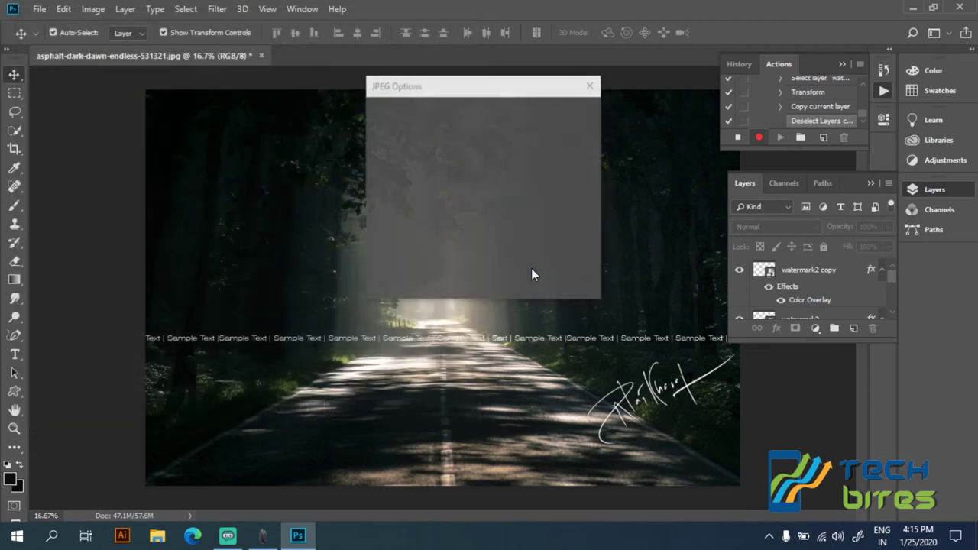
{"action": "left_click", "coordinate": [568, 114]}
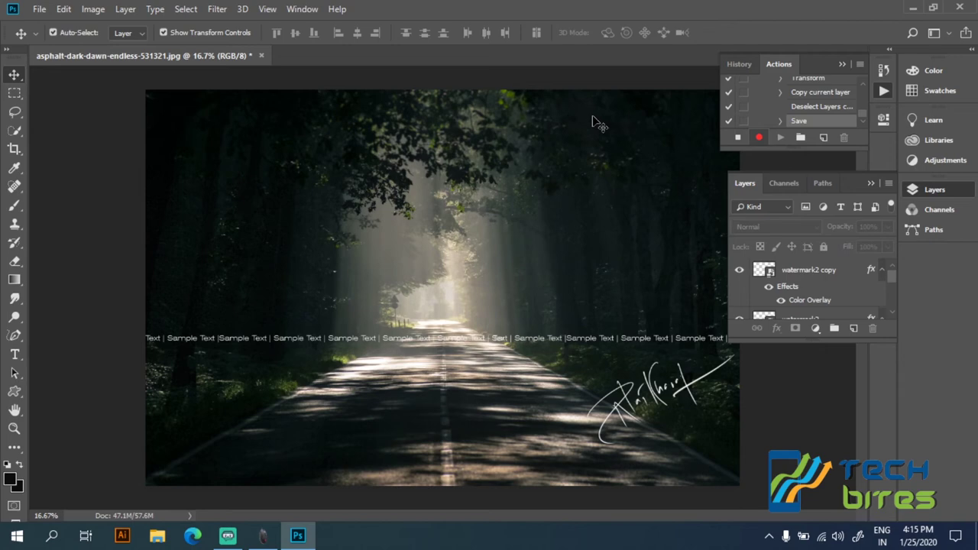
Stop recording the watermark action in the Actions panel
{"action": "left_click", "coordinate": [738, 138]}
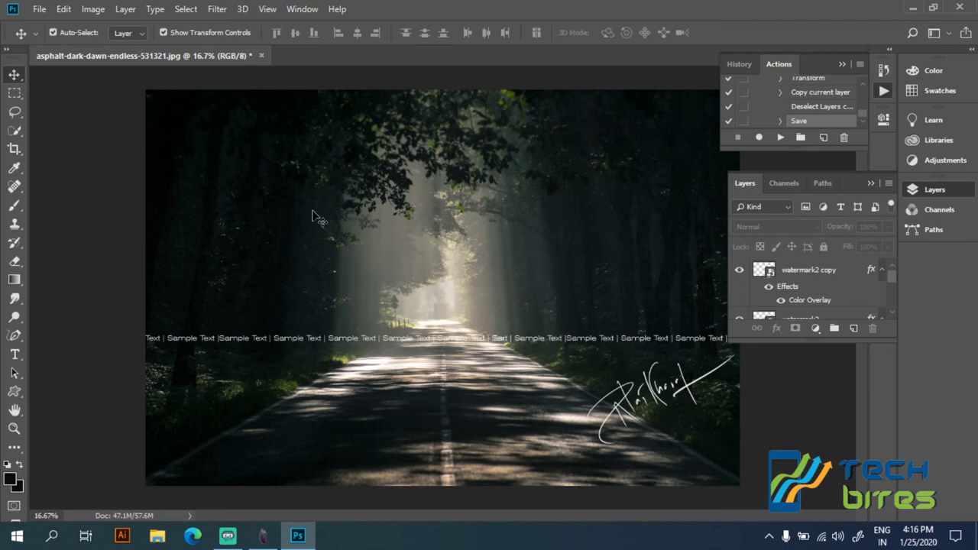
In the Batch dialog, select the watermark action and keep Folder as the source
{"action": "left_click", "coordinate": [38, 11]}
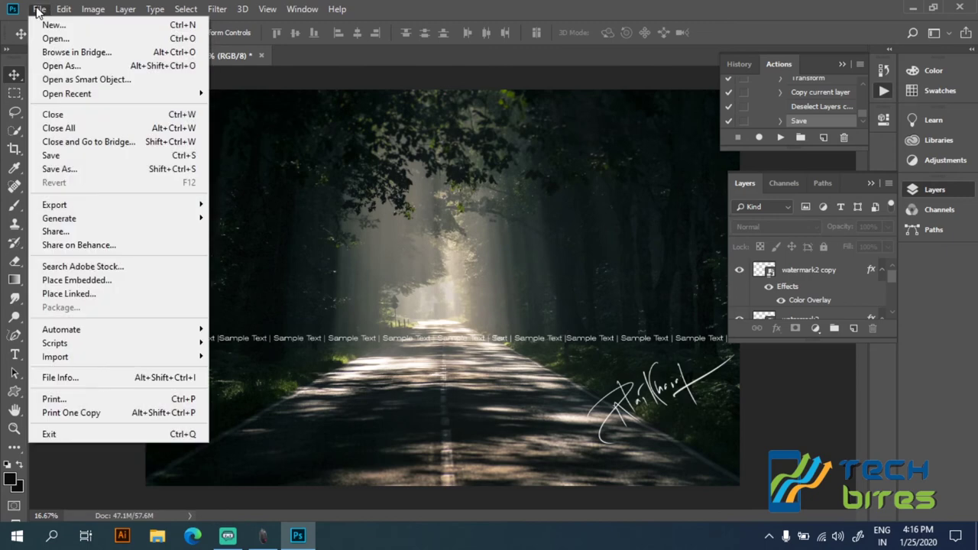
{"action": "mouse_move", "coordinate": [103, 338]}
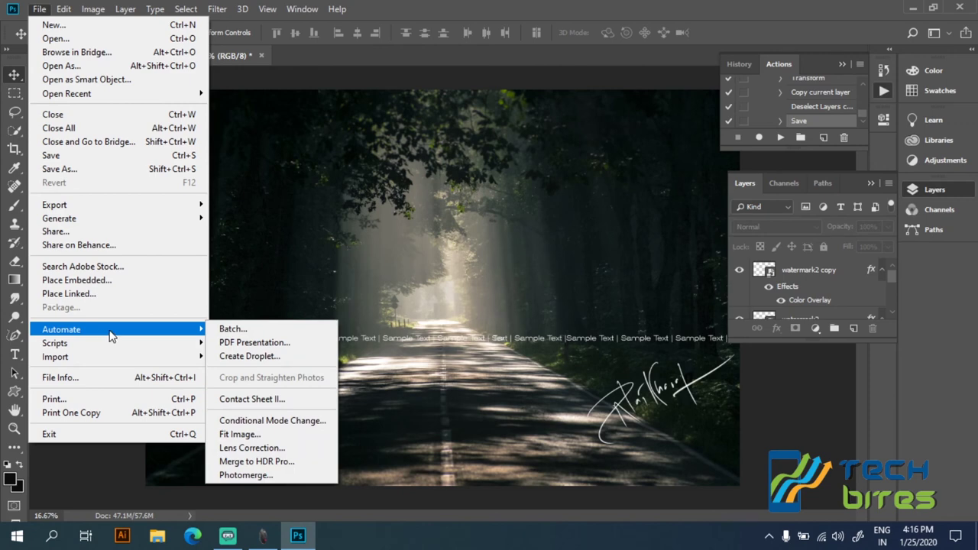
{"action": "left_click", "coordinate": [249, 331]}
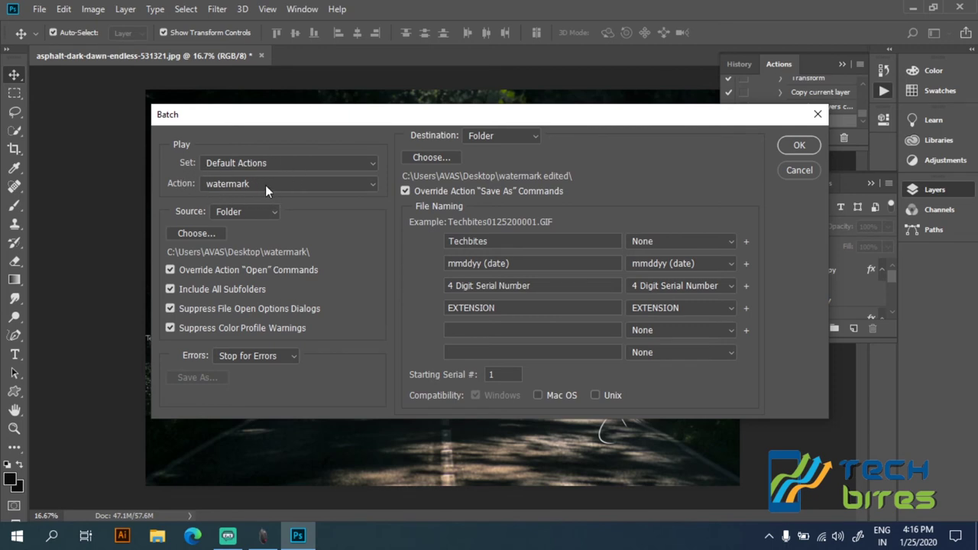
{"action": "left_click", "coordinate": [341, 182]}
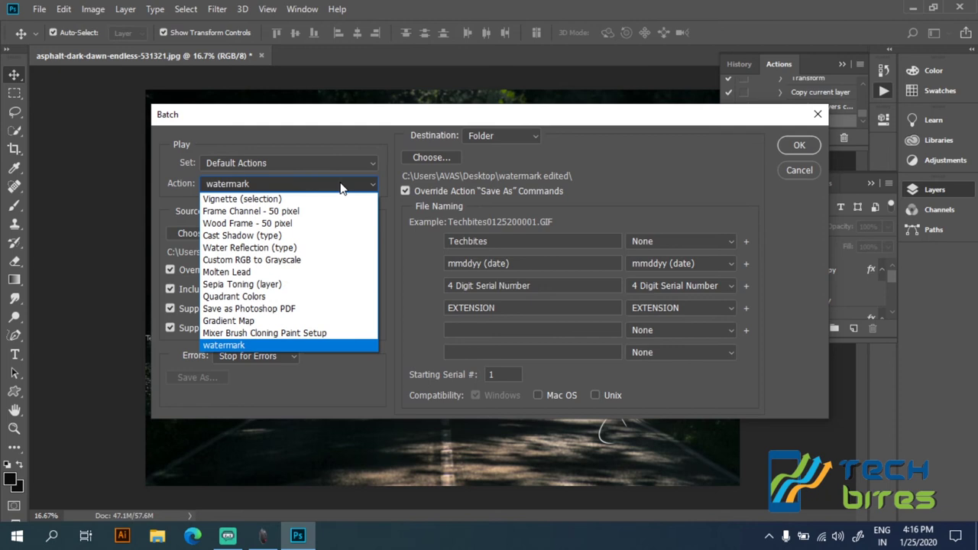
{"action": "left_click", "coordinate": [311, 344]}
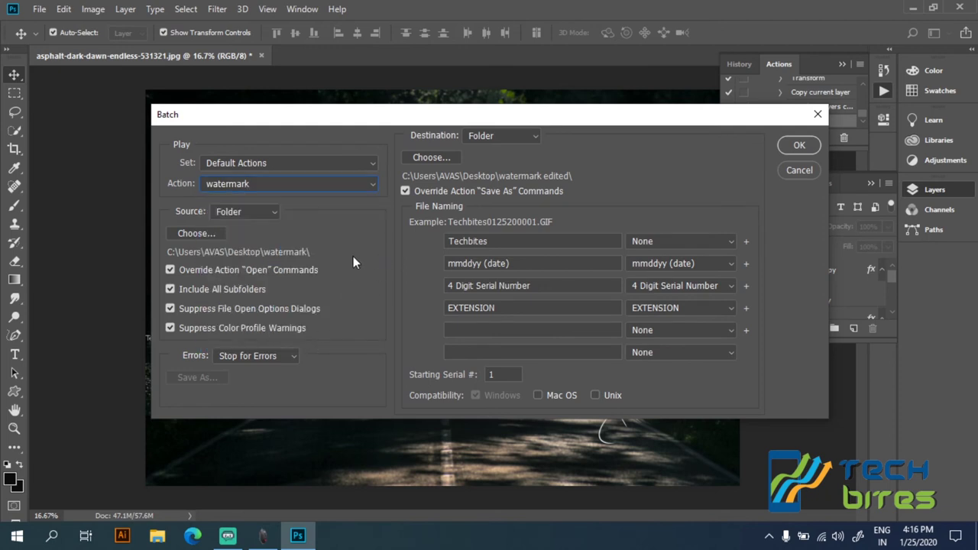
{"action": "left_click", "coordinate": [230, 211]}
{"action": "left_click", "coordinate": [240, 222]}
Set the batch source to the Desktop watermark folder and override the action's Open commands
{"action": "left_click", "coordinate": [202, 235]}
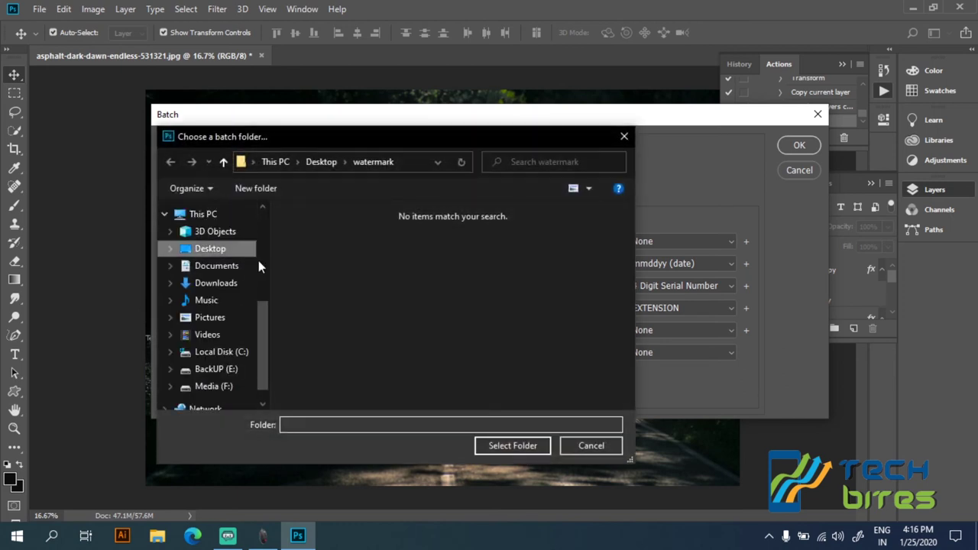
{"action": "left_click", "coordinate": [313, 162]}
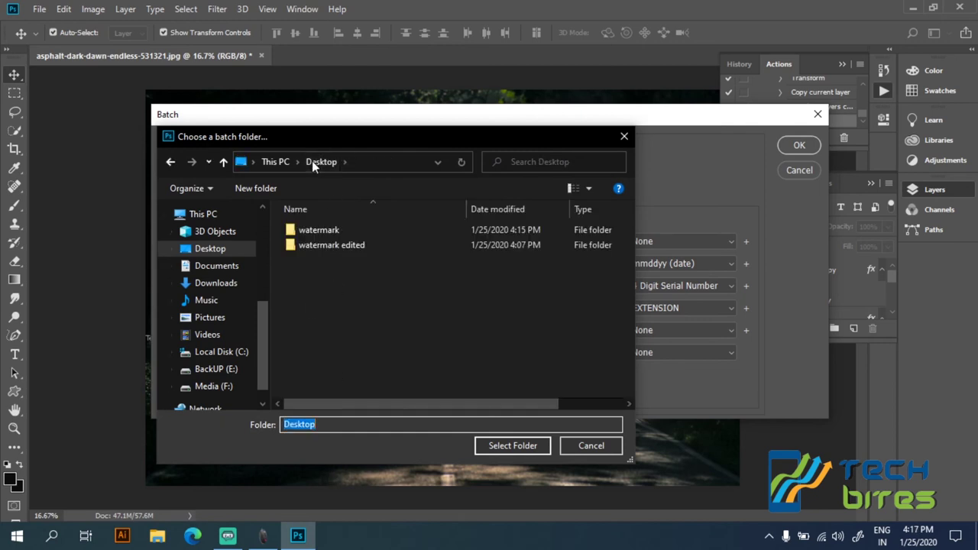
{"action": "left_click", "coordinate": [324, 227]}
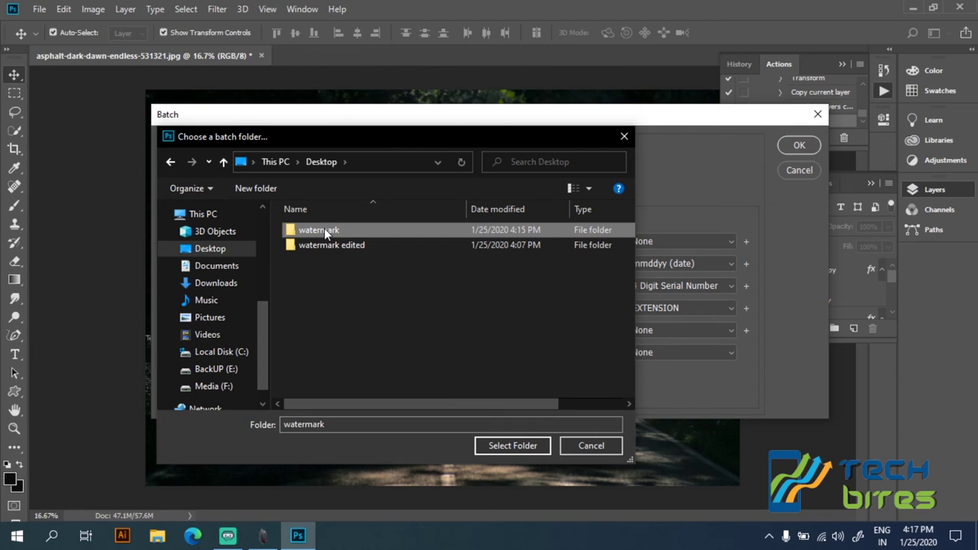
{"action": "left_click", "coordinate": [505, 445]}
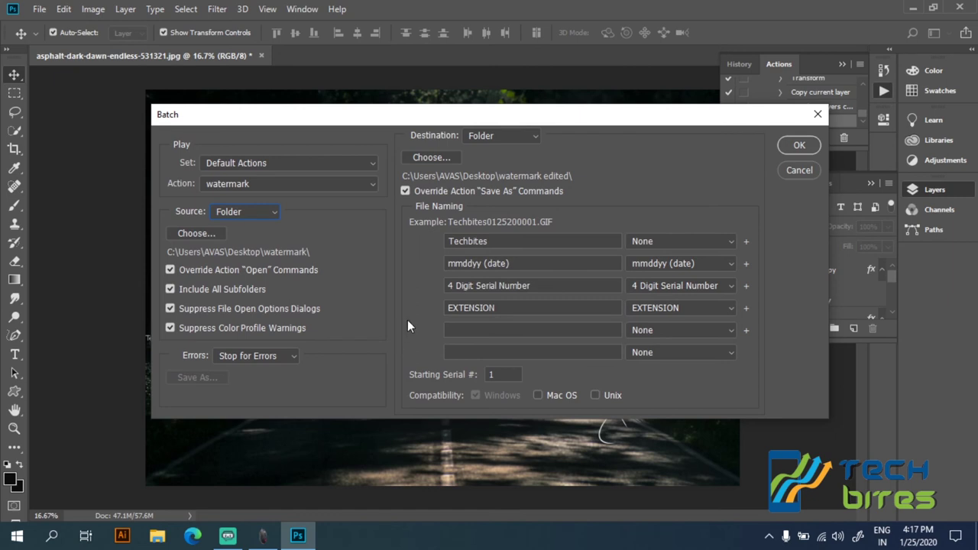
{"action": "left_click", "coordinate": [170, 289]}
{"action": "left_click", "coordinate": [169, 289]}
{"action": "left_click", "coordinate": [170, 269]}
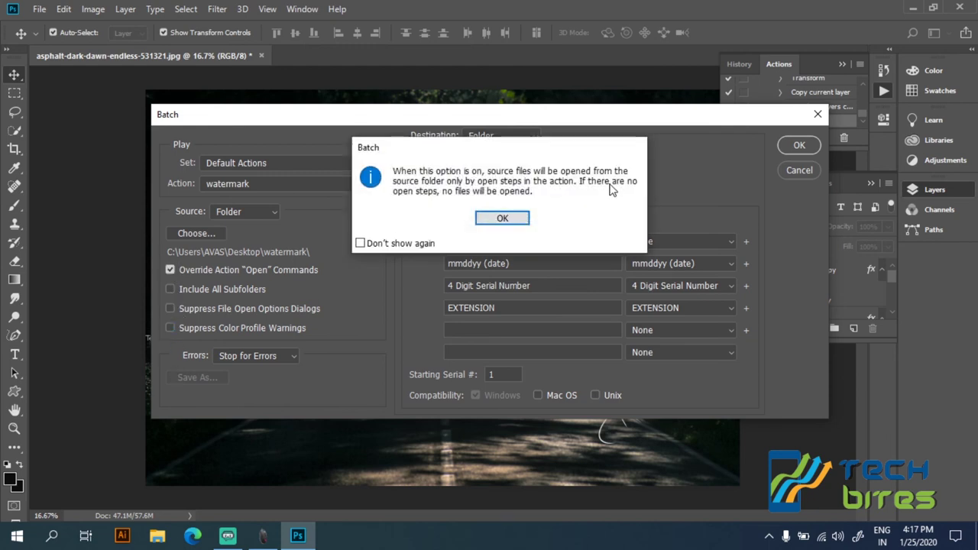
{"action": "left_click", "coordinate": [501, 220]}
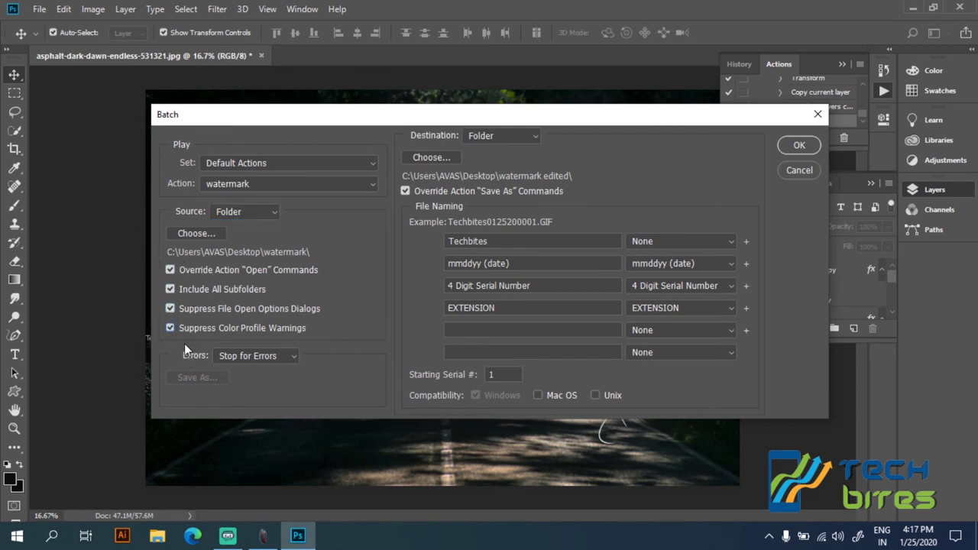
Set the batch destination to Folder, choosing the watermark edited folder
{"action": "left_click", "coordinate": [523, 135]}
{"action": "left_click", "coordinate": [511, 138]}
{"action": "left_click", "coordinate": [511, 138]}
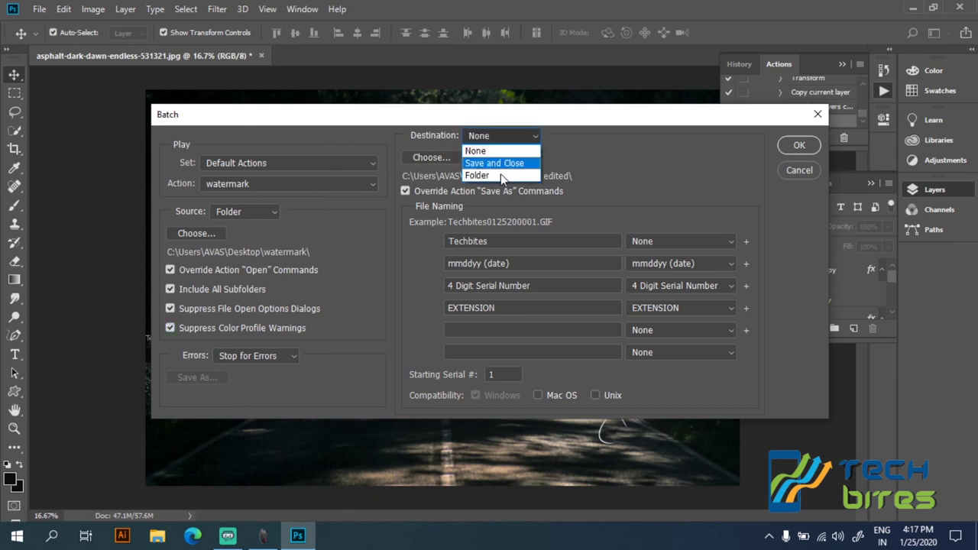
{"action": "left_click", "coordinate": [496, 176]}
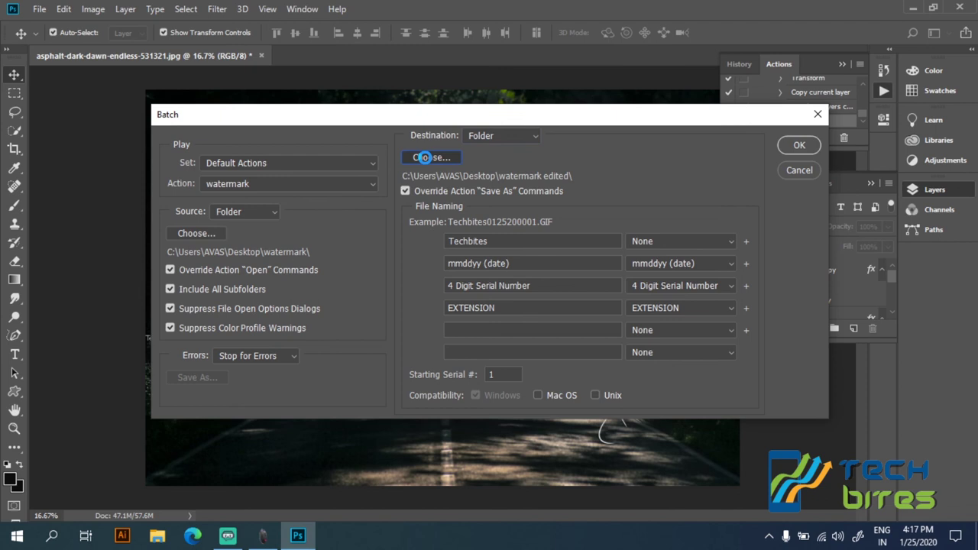
{"action": "left_click", "coordinate": [429, 156]}
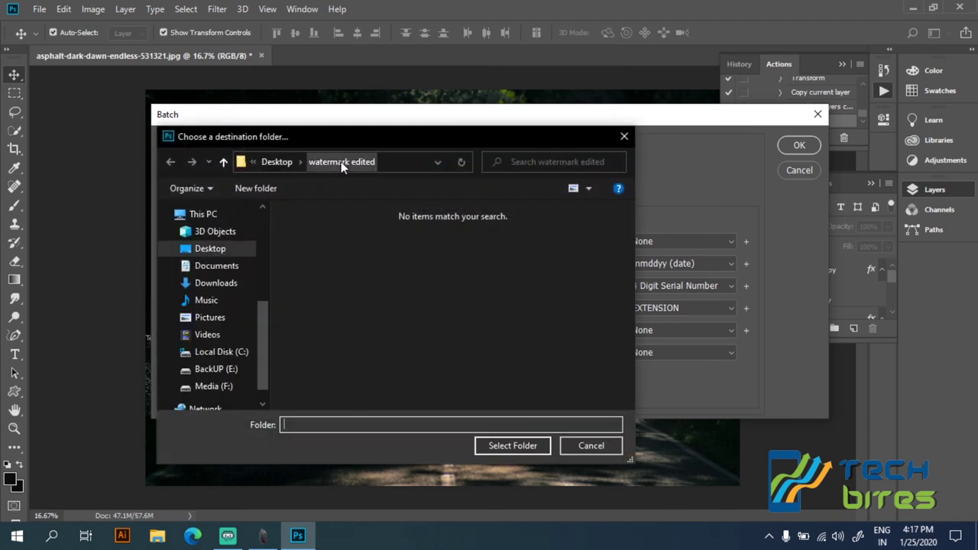
{"action": "left_click", "coordinate": [341, 162]}
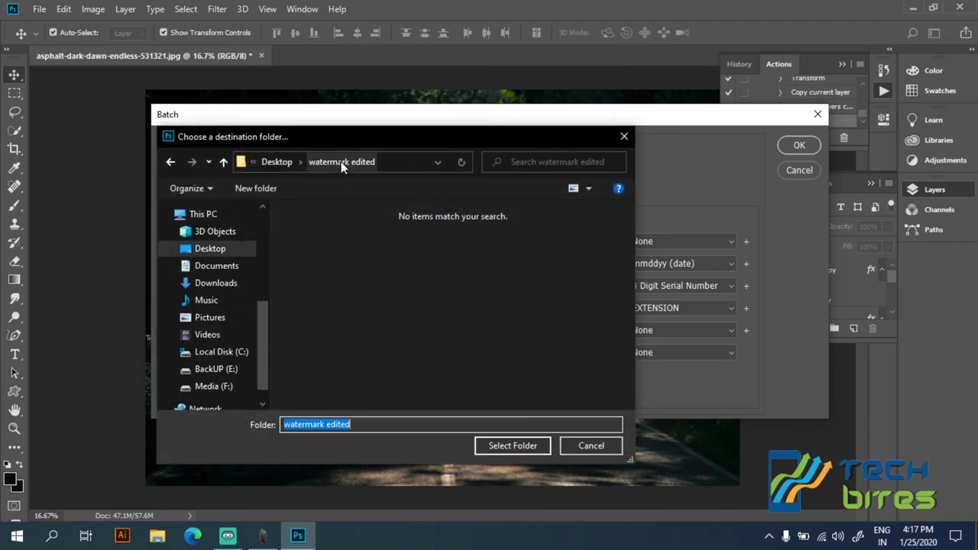
{"action": "left_click", "coordinate": [518, 448]}
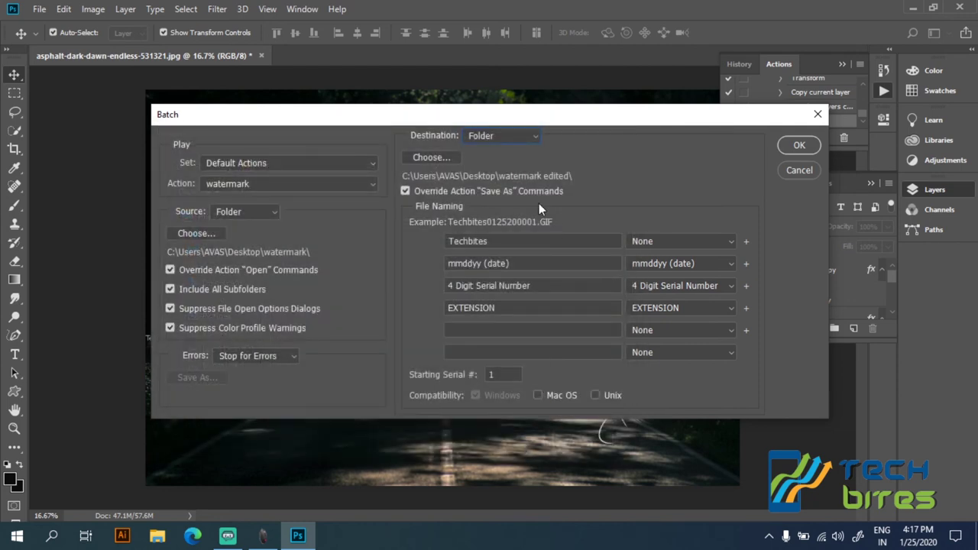
Name batch outputs Techbites + mmddyy (date) + 4 Digit Serial Number + EXTENSION
{"action": "left_click", "coordinate": [730, 243]}
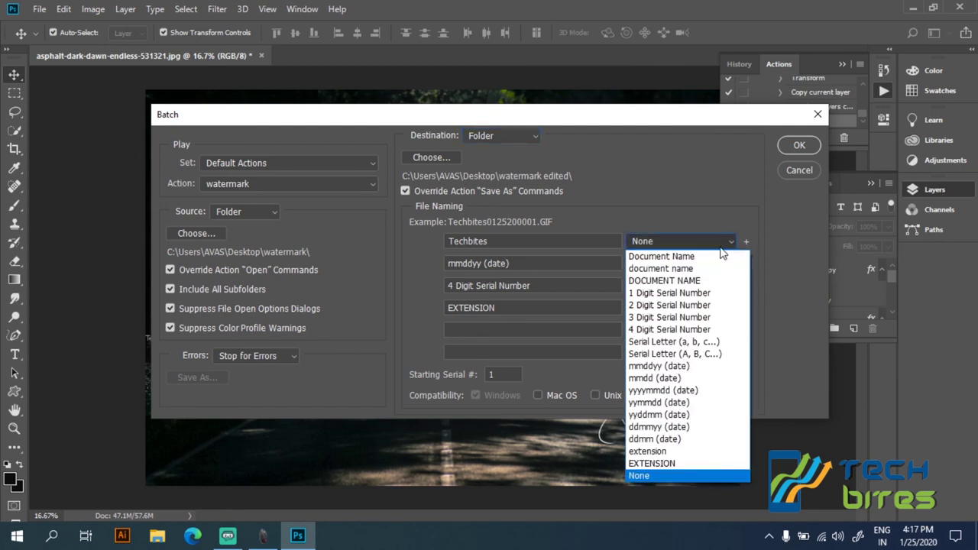
{"action": "left_click", "coordinate": [698, 282]}
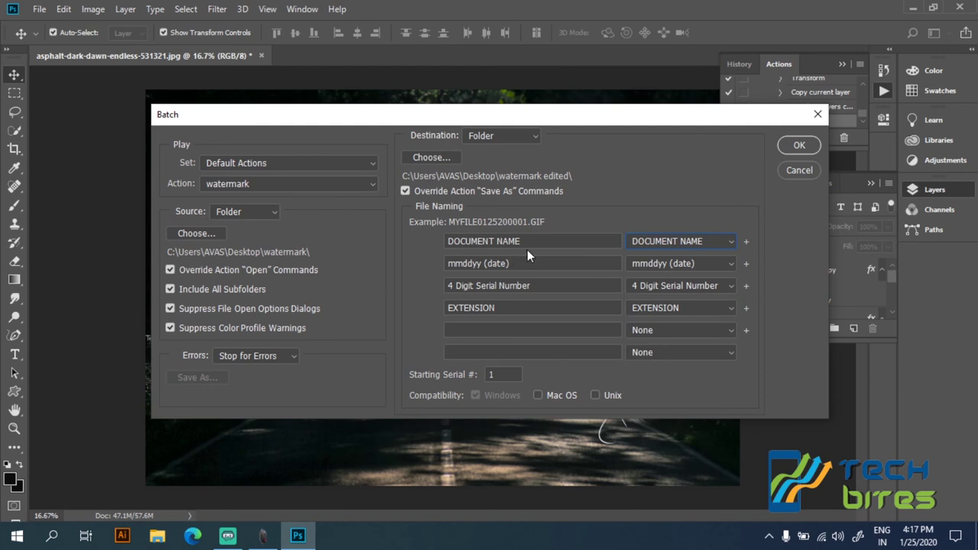
{"action": "left_click_drag", "start_coordinate": [532, 244], "coordinate": [408, 256]}
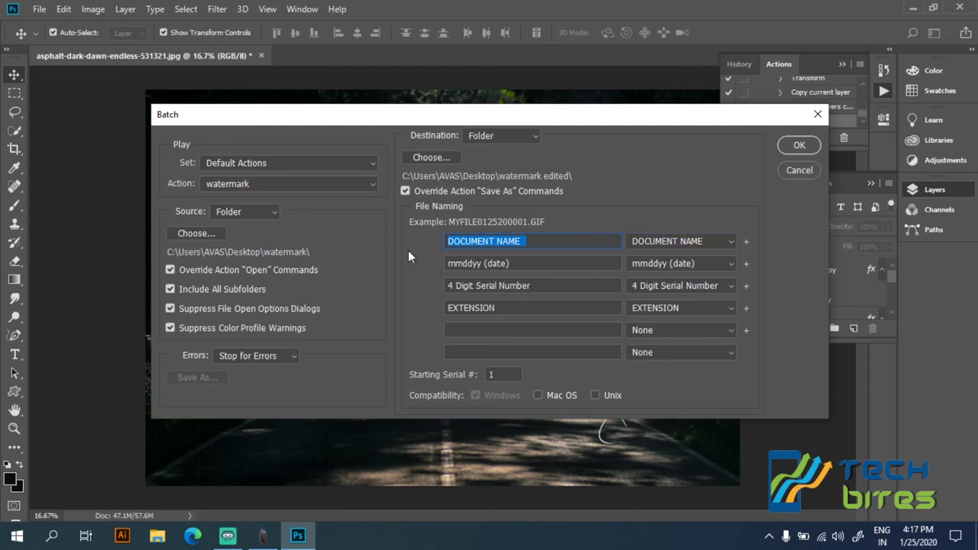
{"action": "type", "text": "T"}
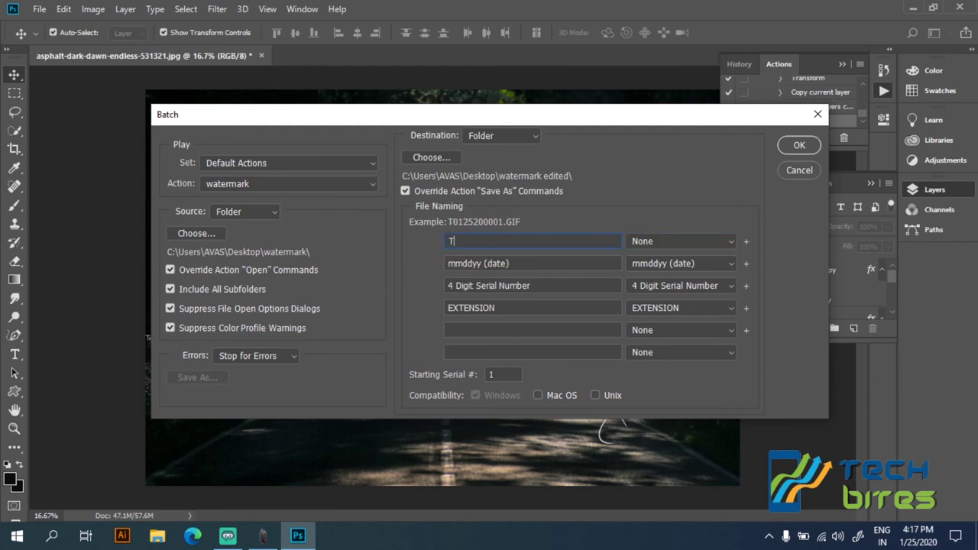
{"action": "type", "text": "echbite"}
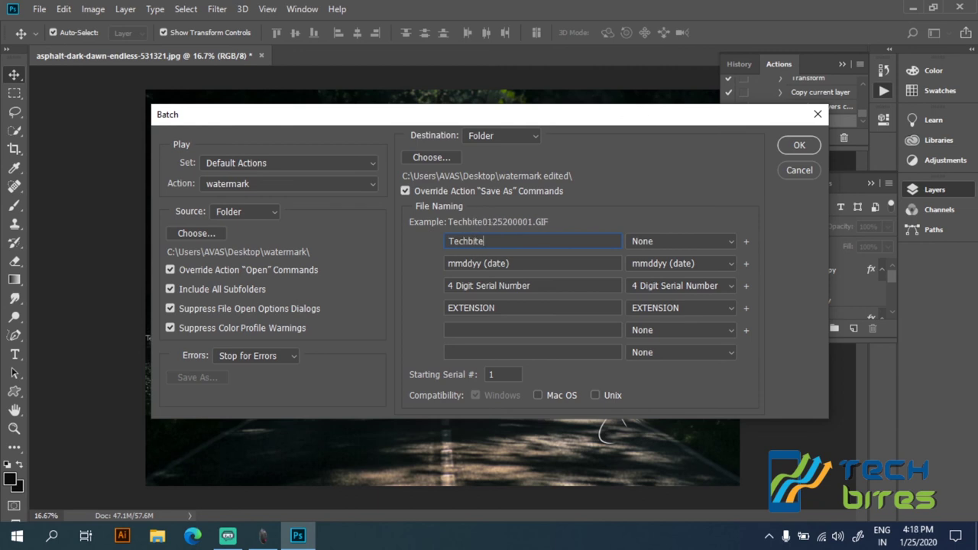
{"action": "type", "text": "s"}
{"action": "left_click", "coordinate": [731, 263]}
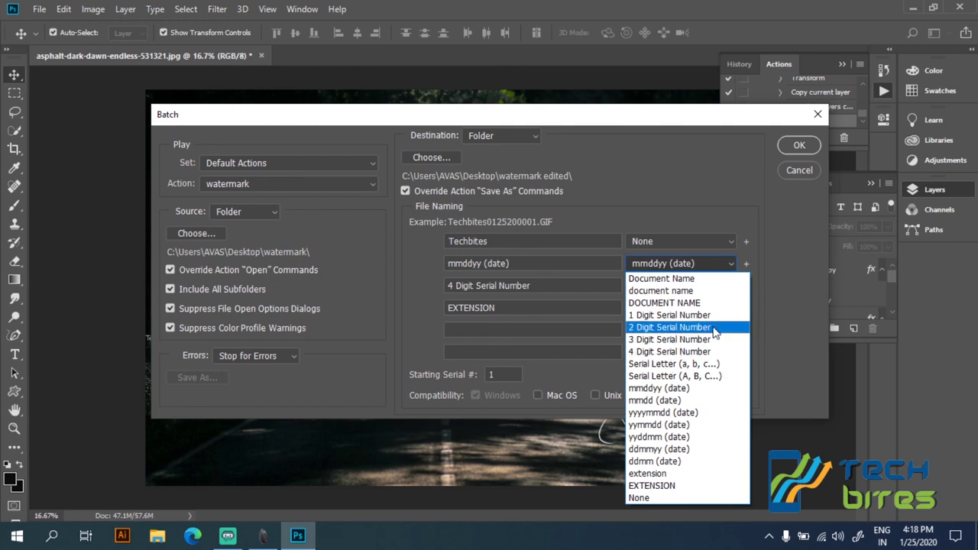
{"action": "left_click", "coordinate": [706, 390]}
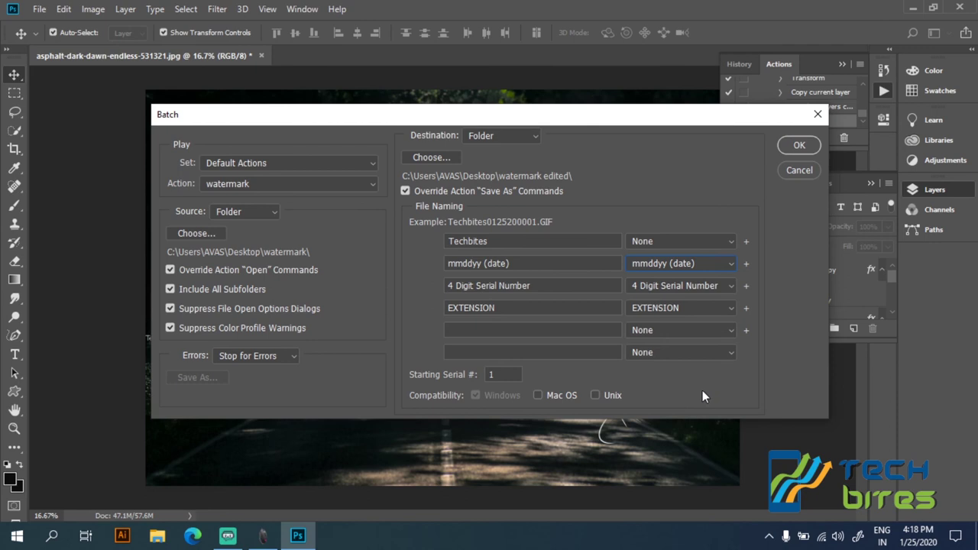
{"action": "left_click", "coordinate": [732, 285]}
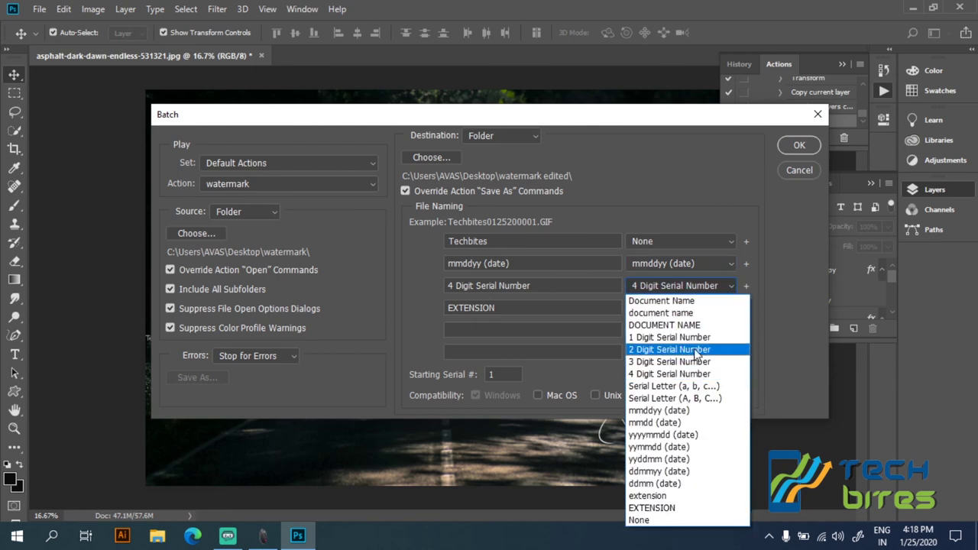
{"action": "left_click", "coordinate": [678, 375]}
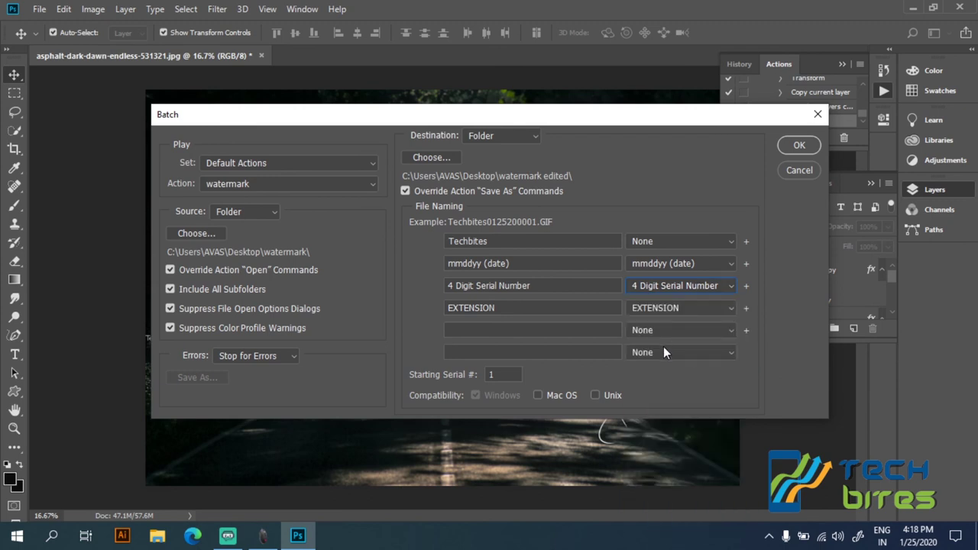
{"action": "left_click", "coordinate": [732, 308]}
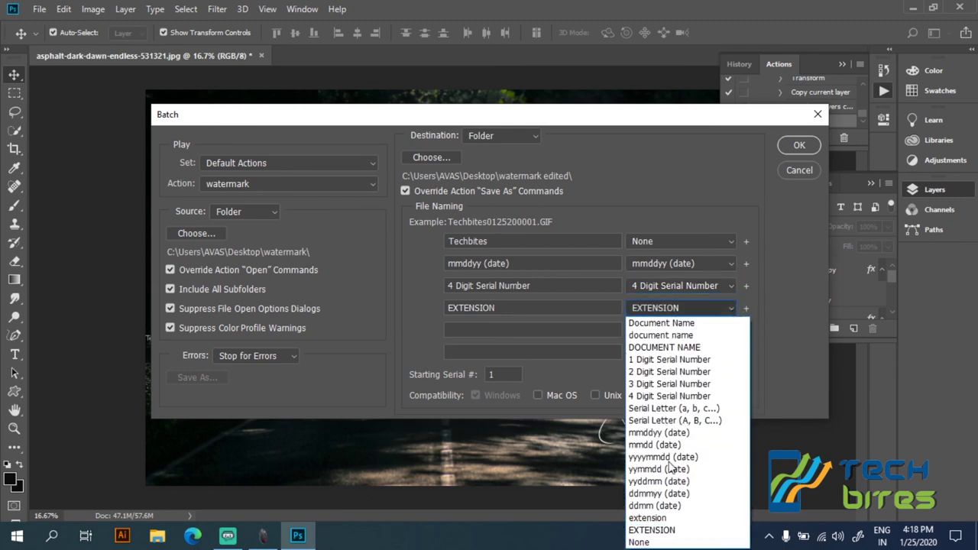
{"action": "left_click", "coordinate": [643, 530]}
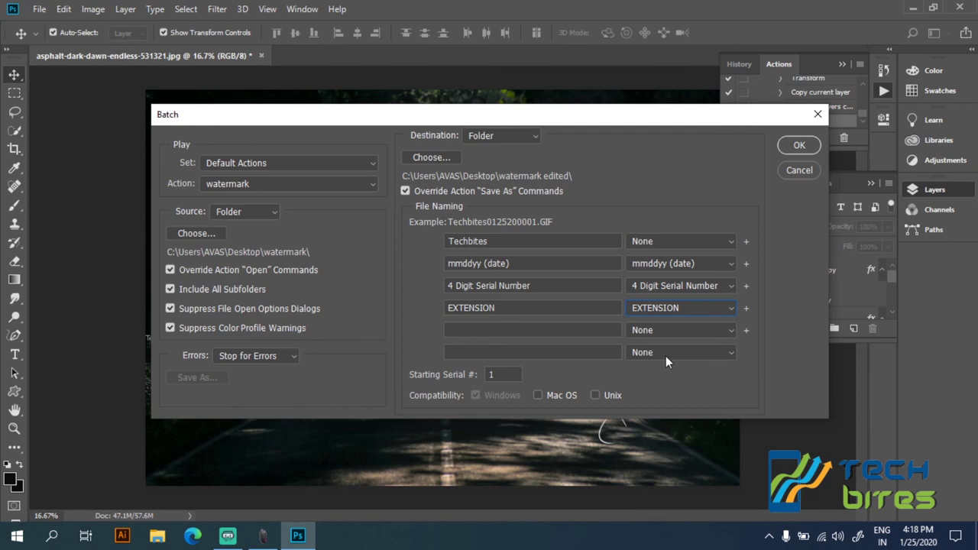
Start the watermark batch run
{"action": "left_click", "coordinate": [800, 146]}
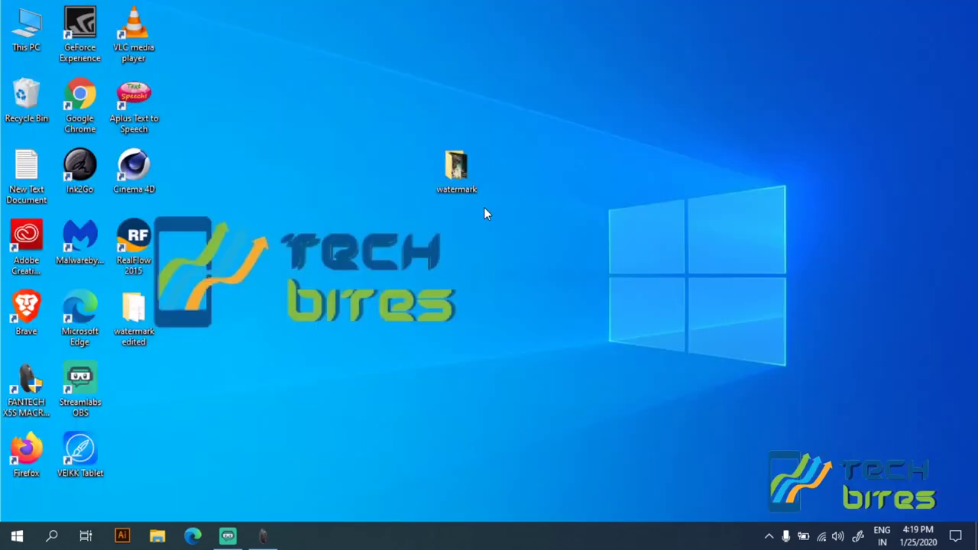
Open the watermark edited folder and view Techbites0125200001.jpg in Photos
{"action": "double_click", "coordinate": [134, 319]}
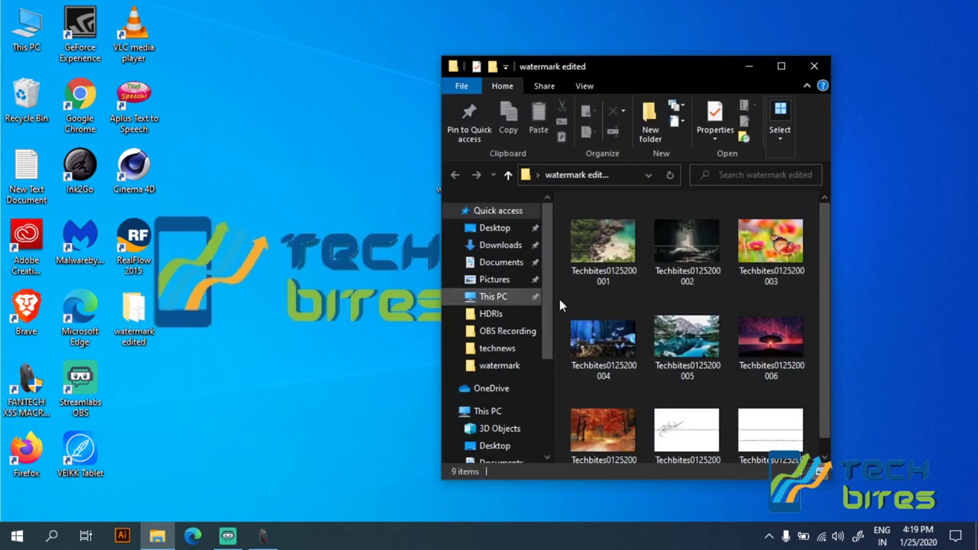
{"action": "scroll", "coordinate": [817, 252], "scroll_direction": "down", "scroll_amount": 1}
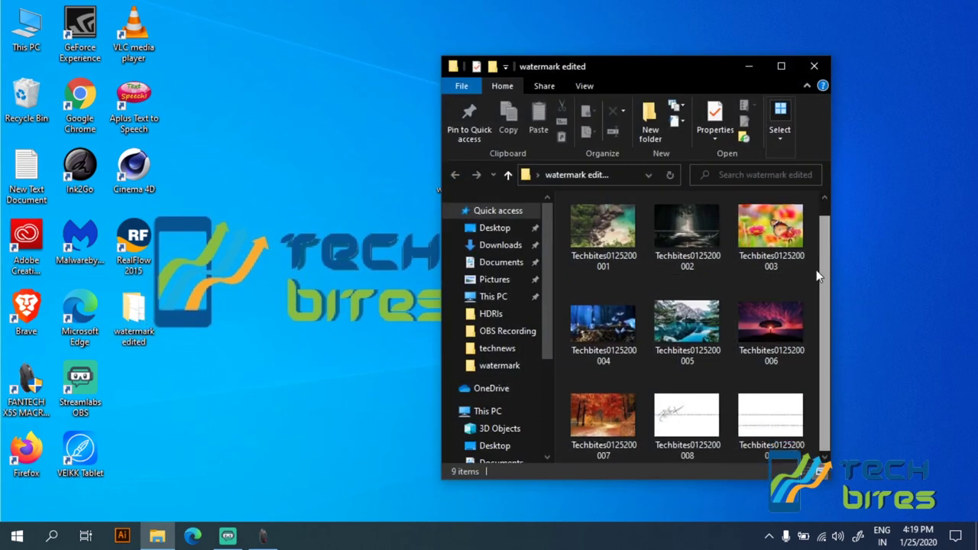
{"action": "double_click", "coordinate": [589, 214]}
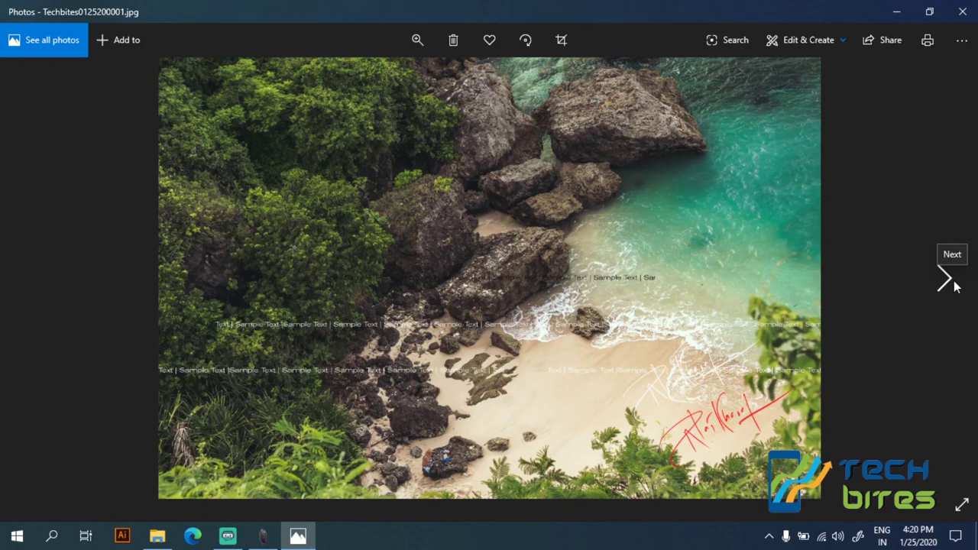
Check the watermarks on images 0002, 0003 and 0004 in Photos, ending on Techbites0125200004.jpg
{"action": "left_click", "coordinate": [945, 280]}
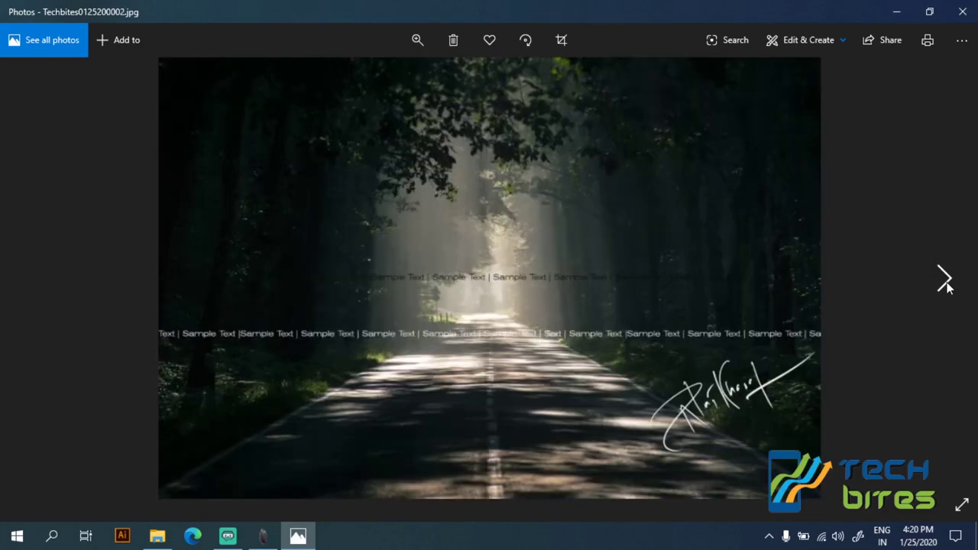
{"action": "left_click", "coordinate": [945, 280]}
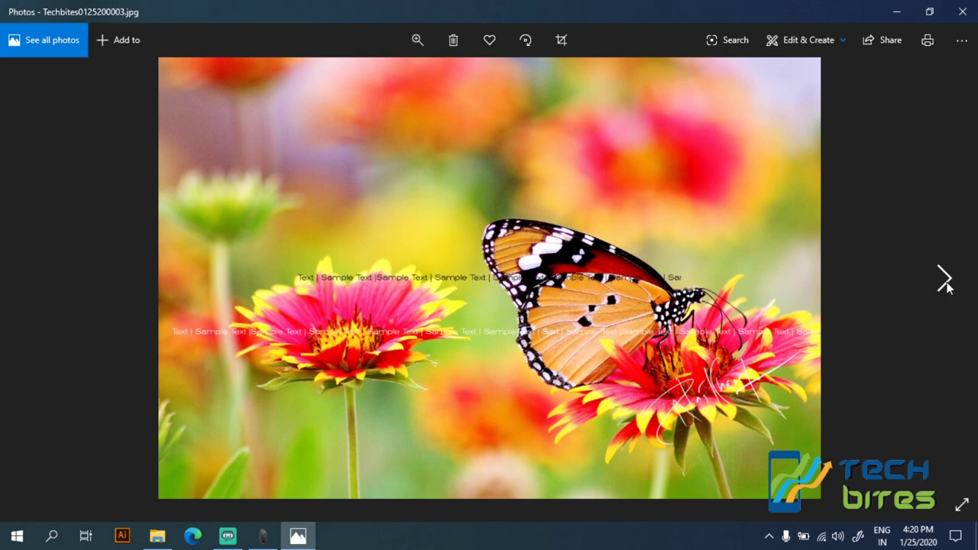
{"action": "left_click", "coordinate": [945, 280]}
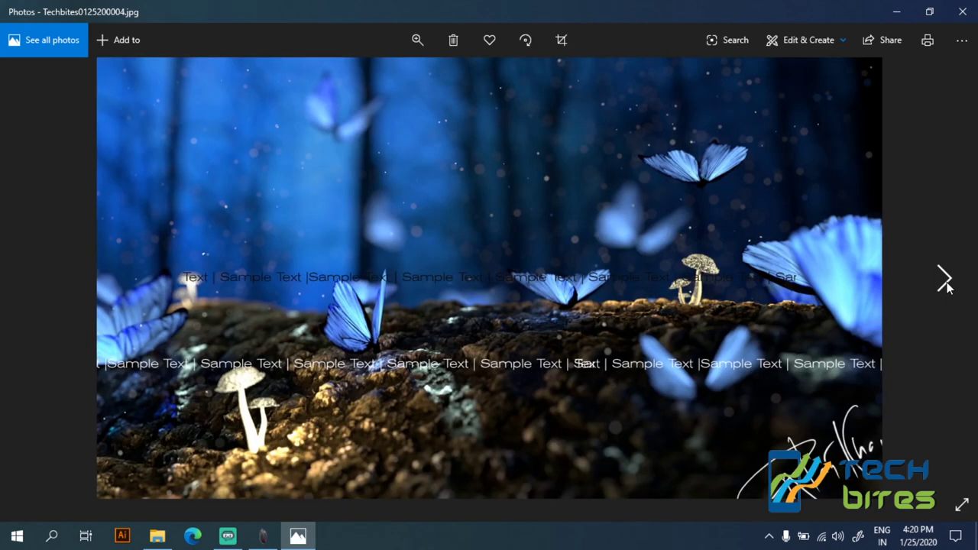